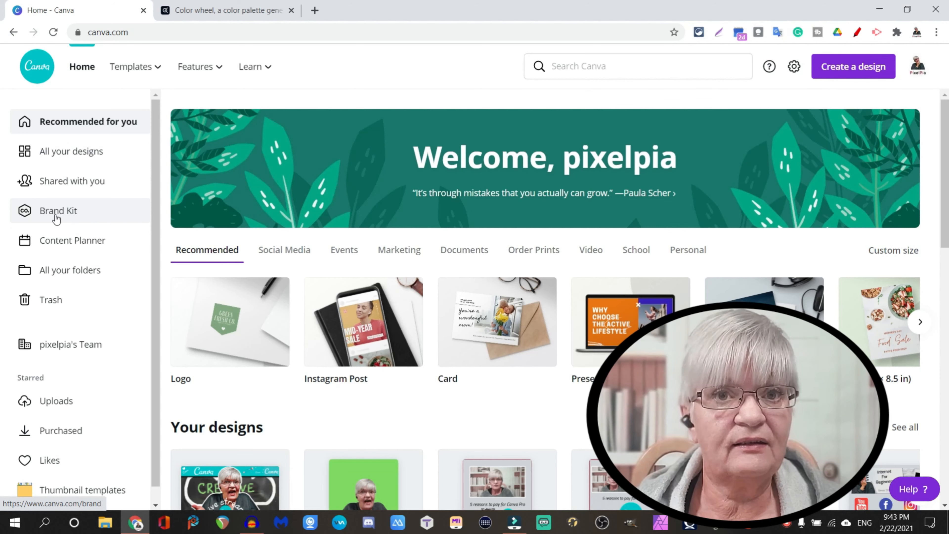
Open the Brand Kit and upload the image "new logo 2" from the channel folder on PiaExternal (E:) as a brand logo.
click(57, 214)
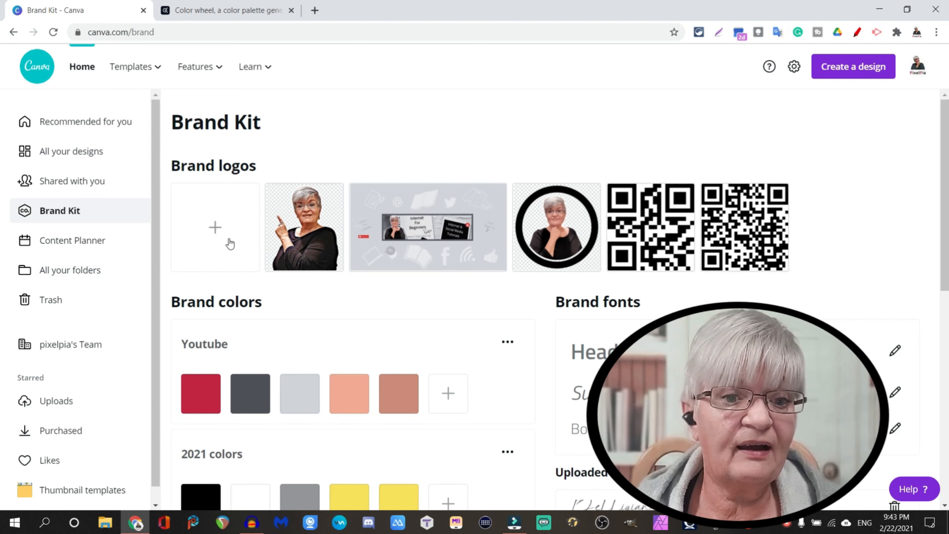
click(217, 231)
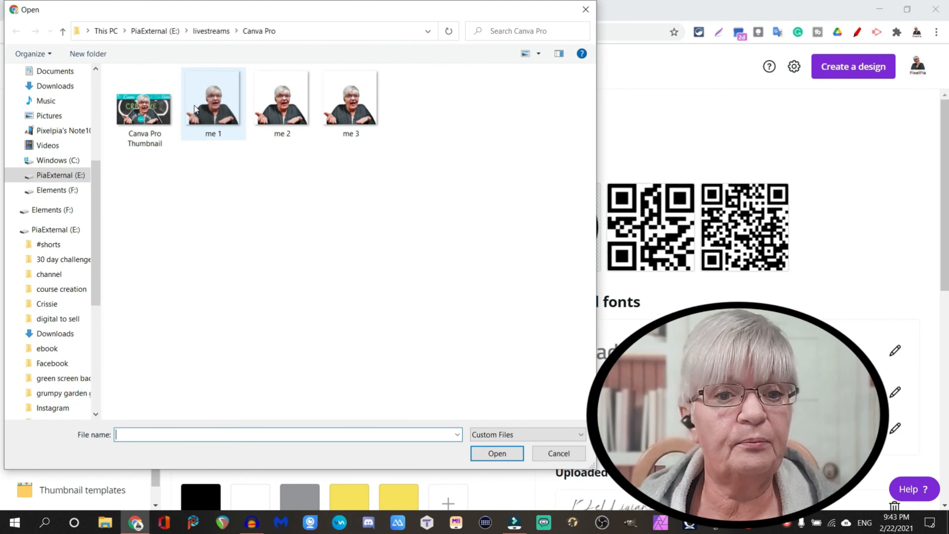
click(136, 29)
double_click(291, 91)
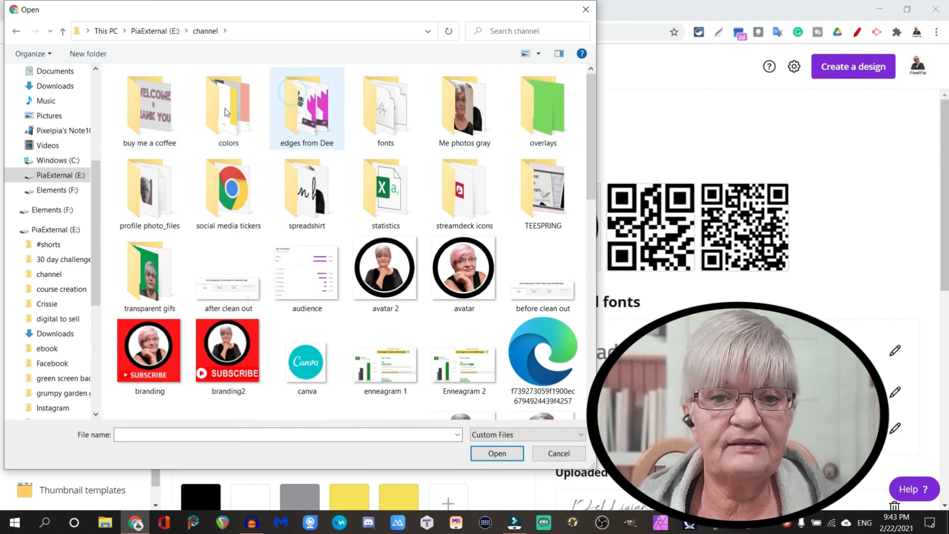
scroll(246, 151, down, 10)
scroll(247, 152, up, 5)
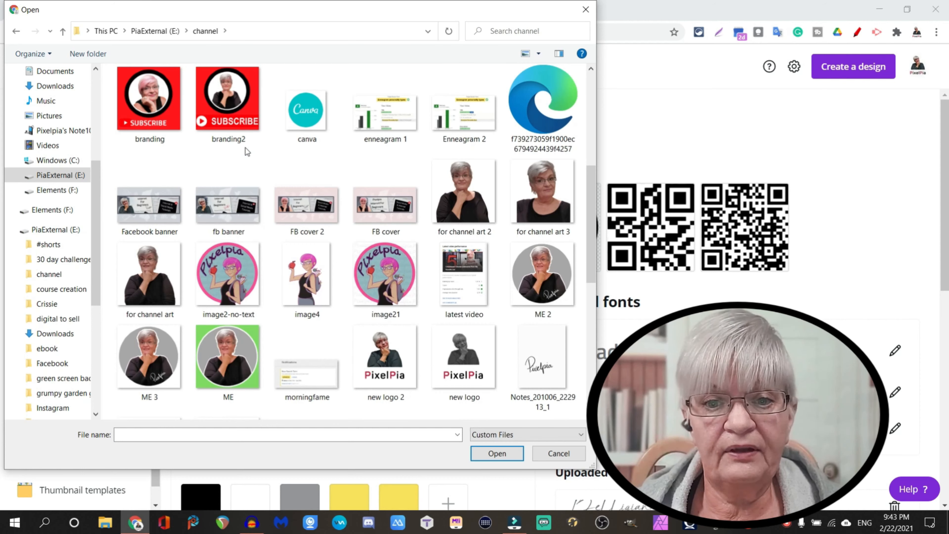
scroll(246, 152, down, 2)
double_click(391, 281)
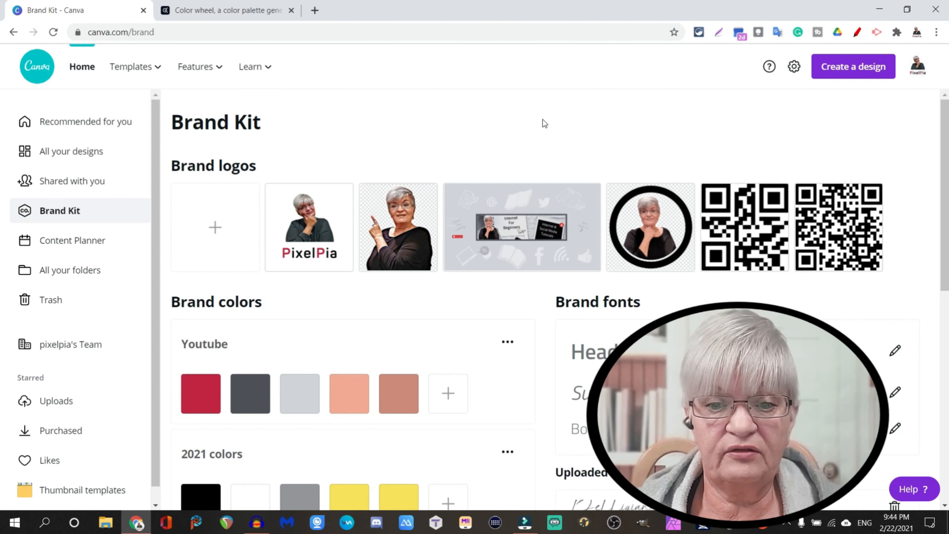
Review the existing brand color palettes and browse the ready-made palettes offered for the Brand Kit.
scroll(545, 123, down, 2)
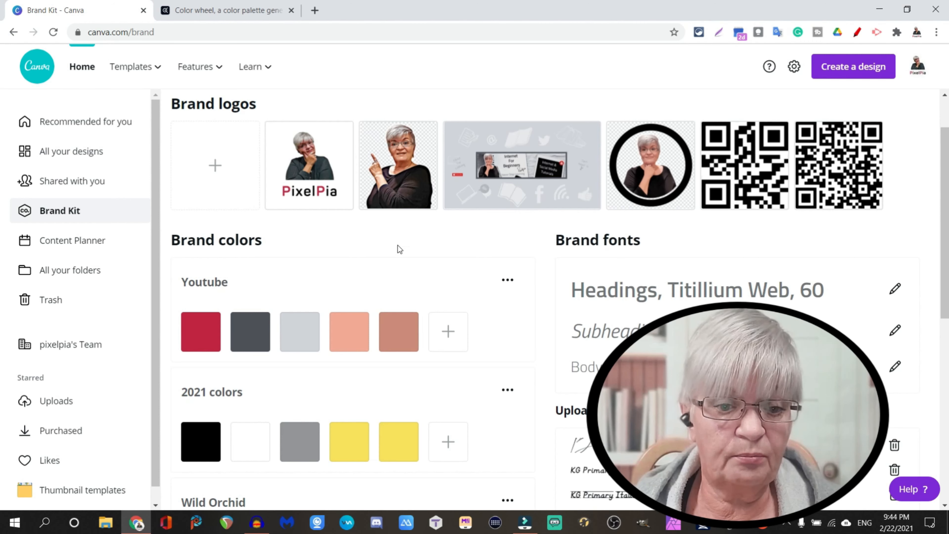
scroll(438, 286, down, 3)
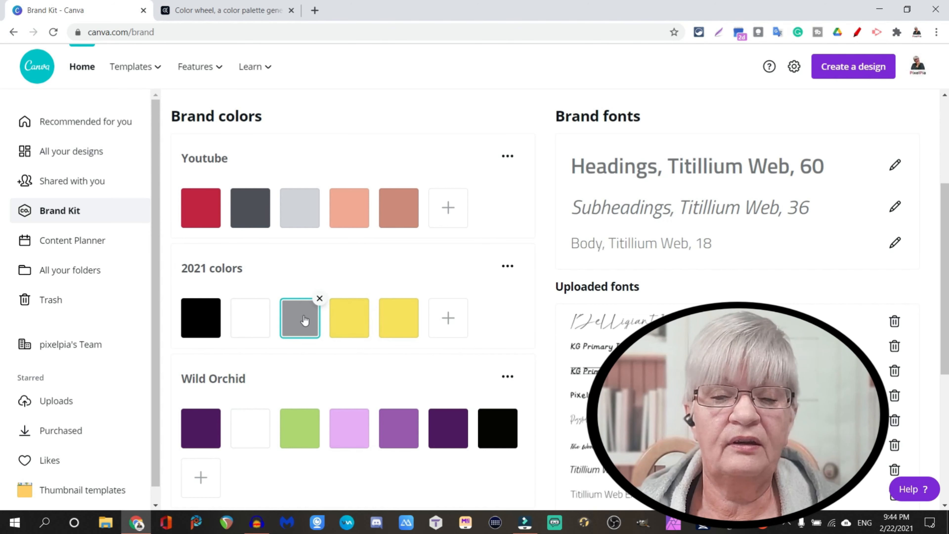
scroll(226, 348, down, 3)
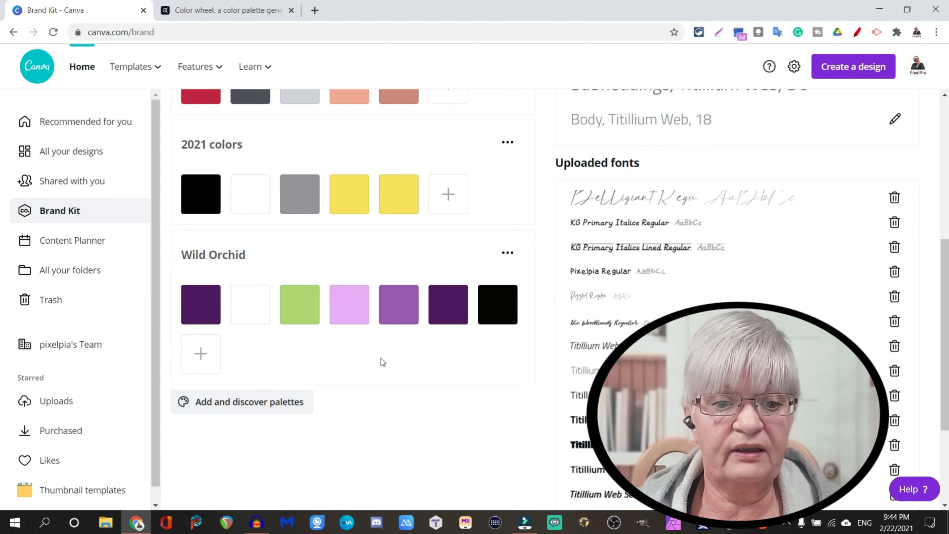
click(284, 403)
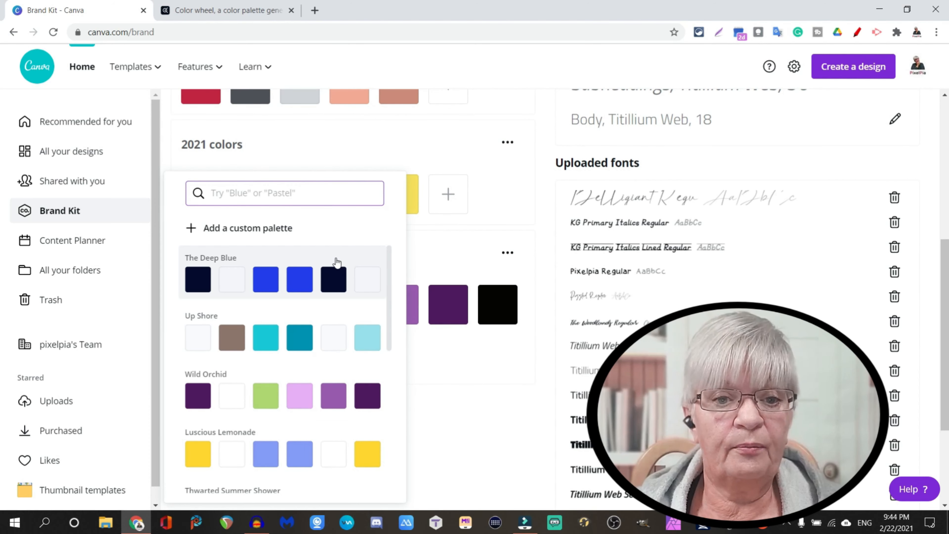
scroll(335, 260, down, 8)
scroll(334, 260, up, 5)
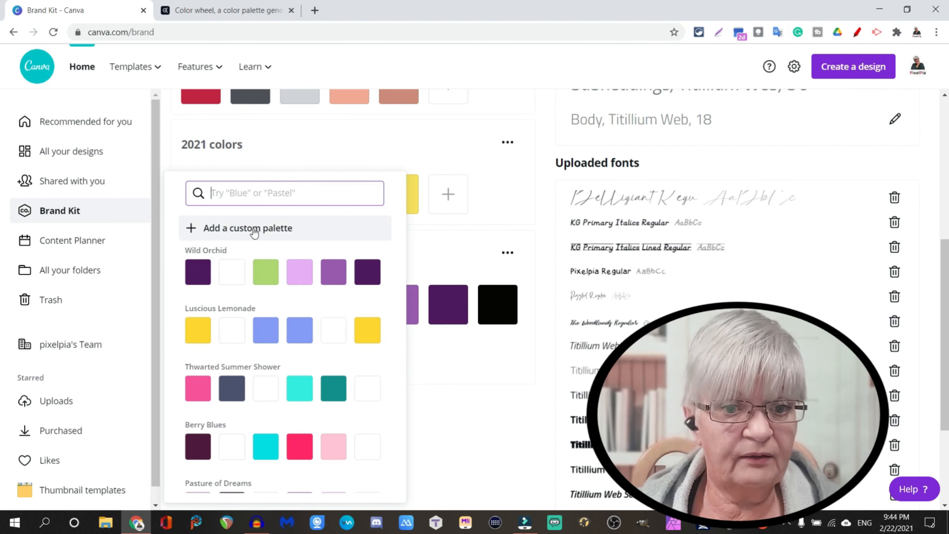
click(257, 262)
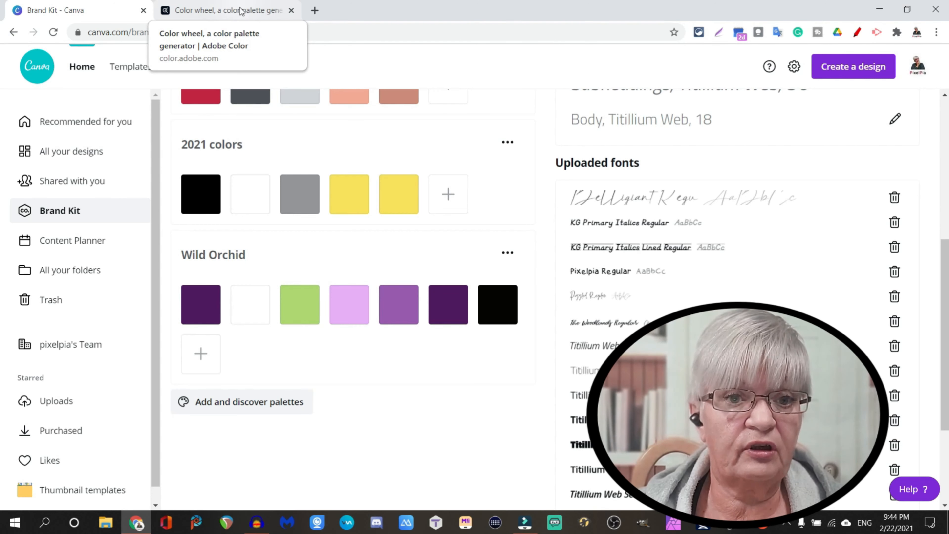
Switch to Adobe Color and spread the Analogous color markers widely around the color wheel.
click(231, 12)
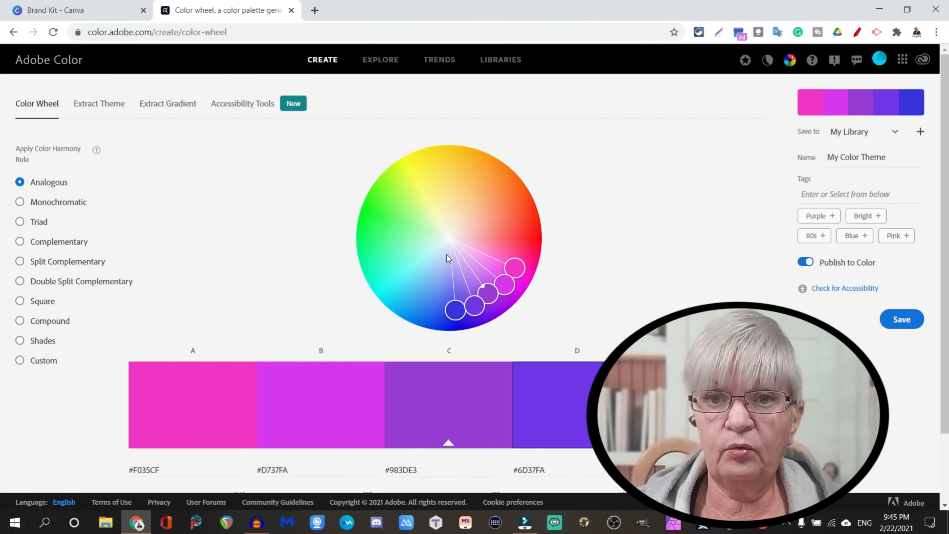
mouse_move(33, 142)
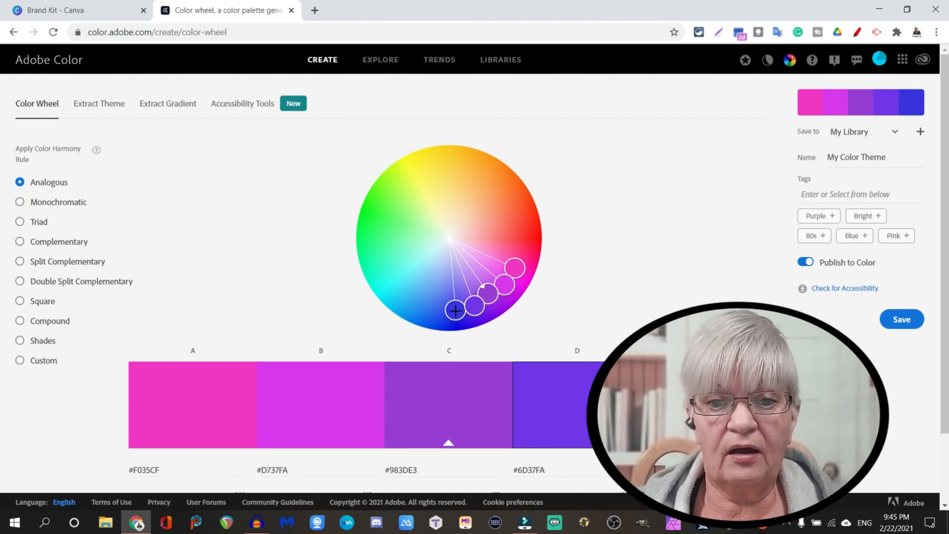
drag(455, 310, 394, 228)
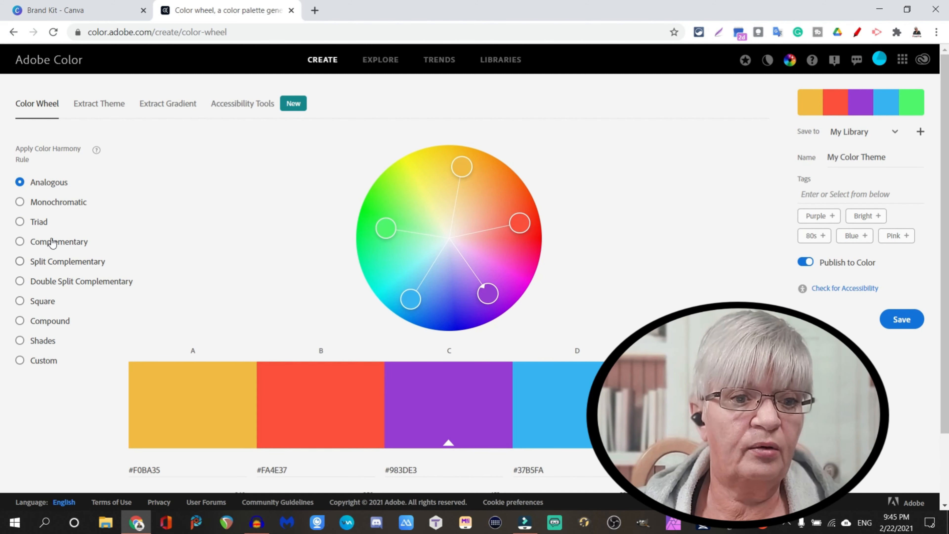
Try the color harmony rules from Monochromatic to Custom on the color wheel, and set the rule back to Analogous.
click(34, 202)
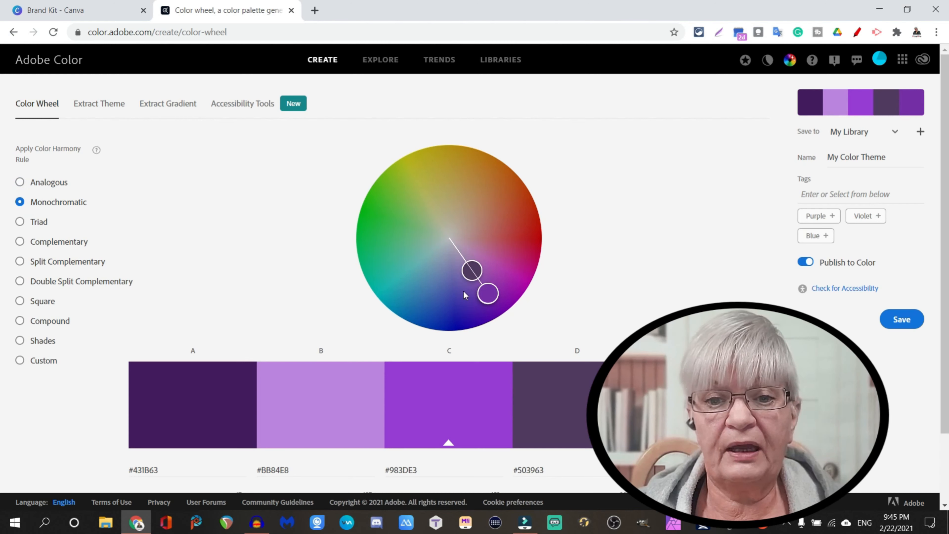
click(20, 222)
click(60, 243)
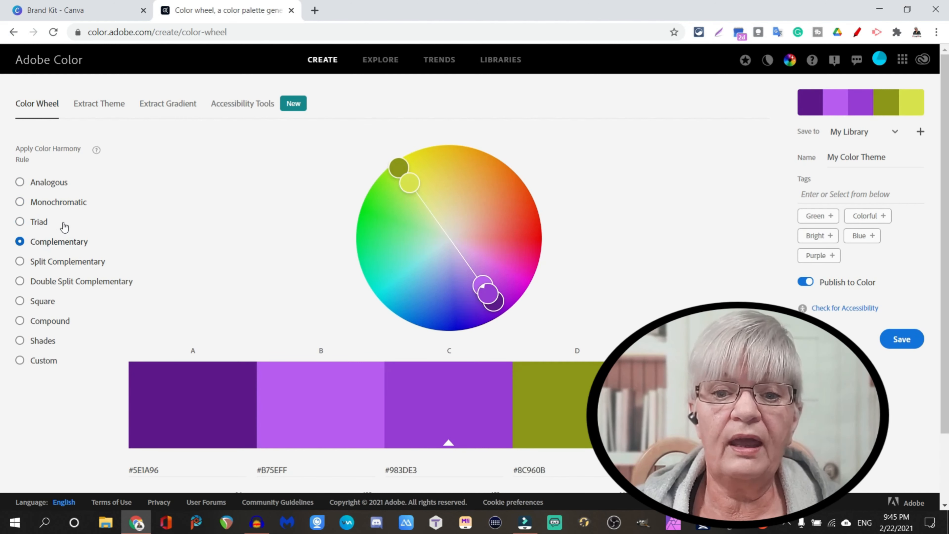
click(21, 261)
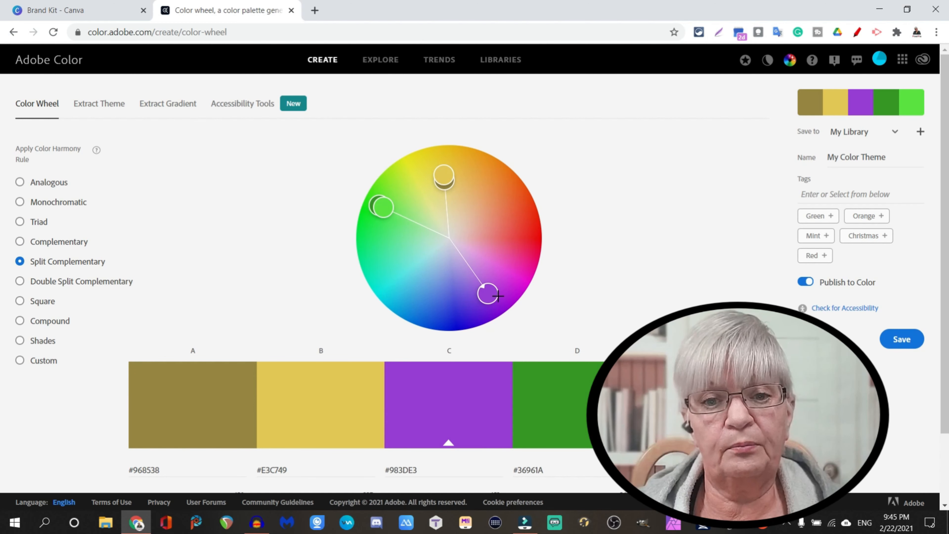
click(20, 282)
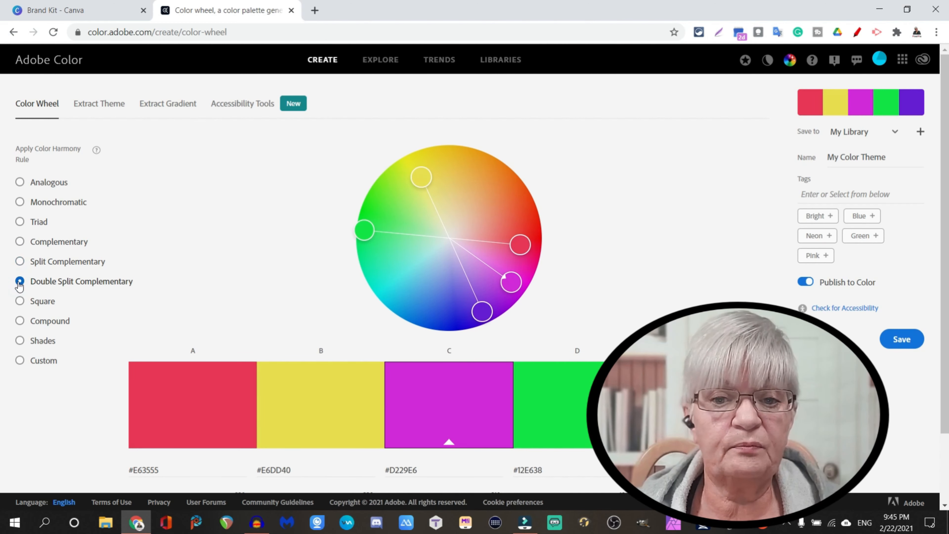
click(20, 302)
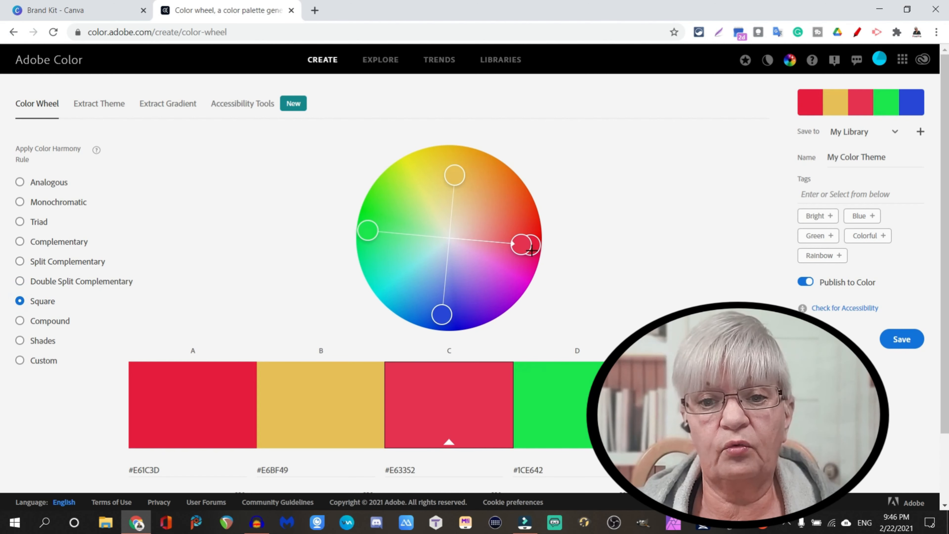
click(19, 320)
click(20, 340)
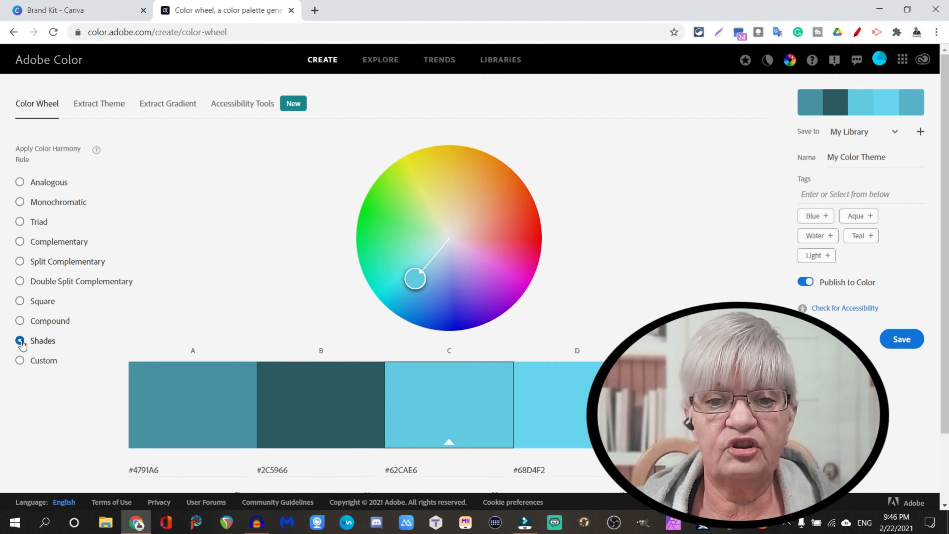
click(20, 360)
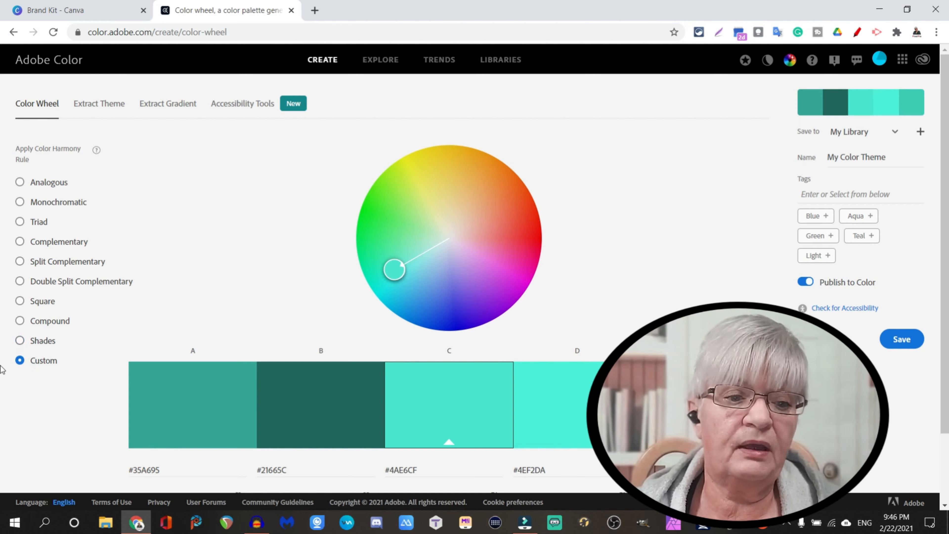
click(20, 182)
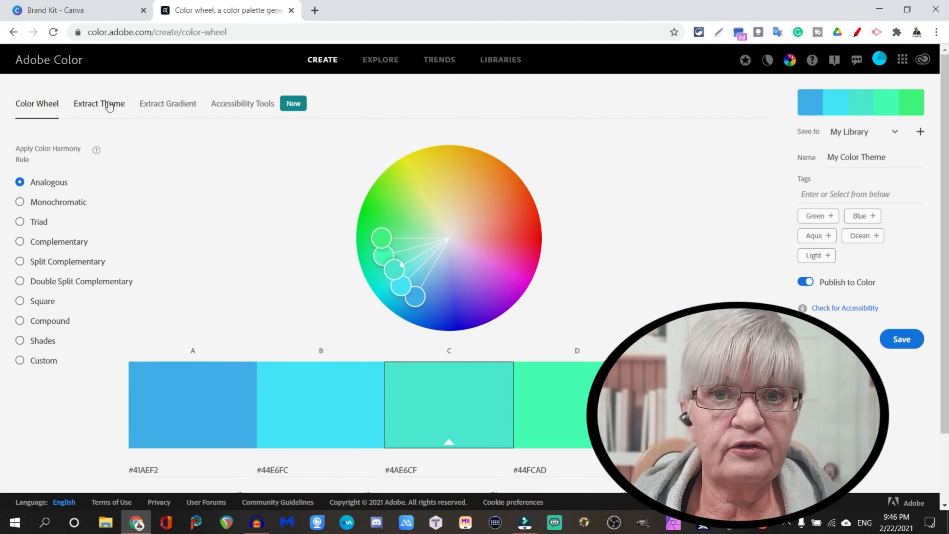
Extract a color theme from the photo whose file name begins with 126024480 on PiaExternal (E:), and open the saved theme from My Library.
click(109, 104)
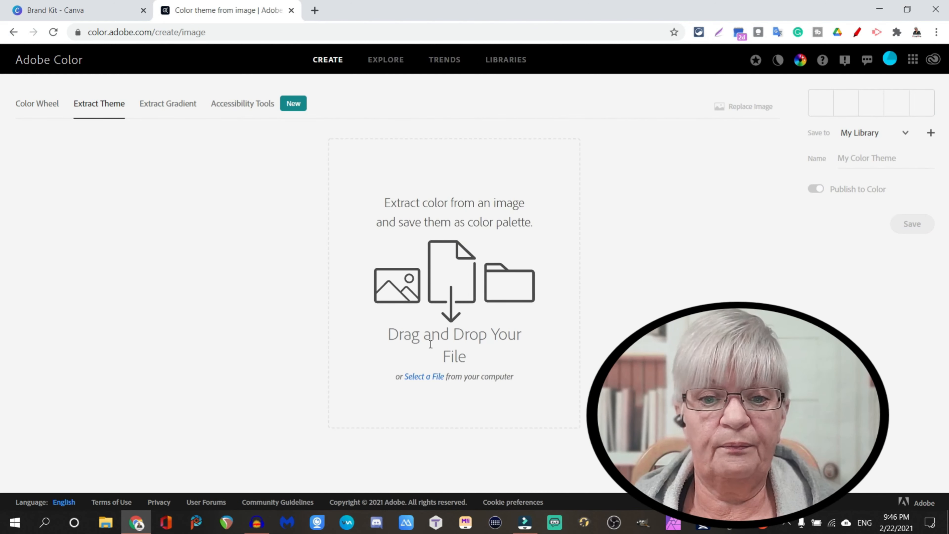
click(424, 376)
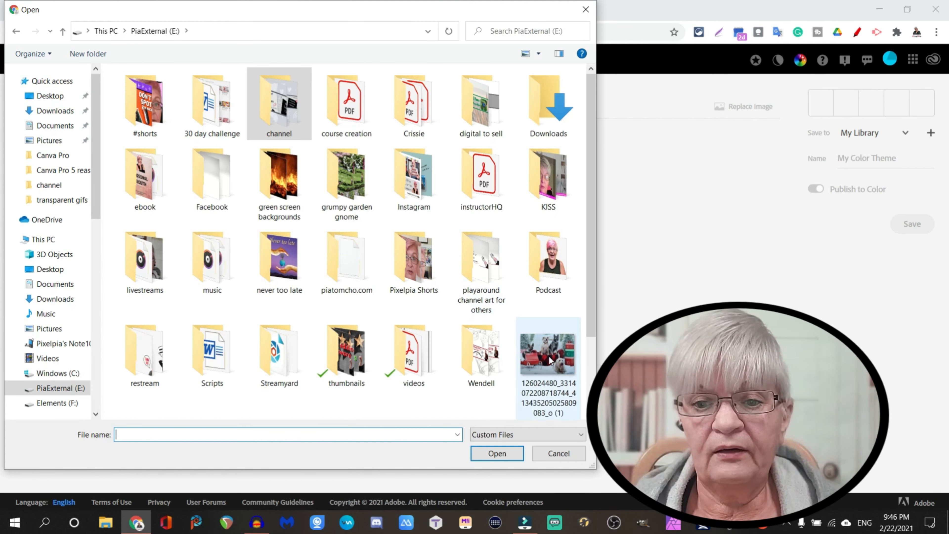
double_click(549, 358)
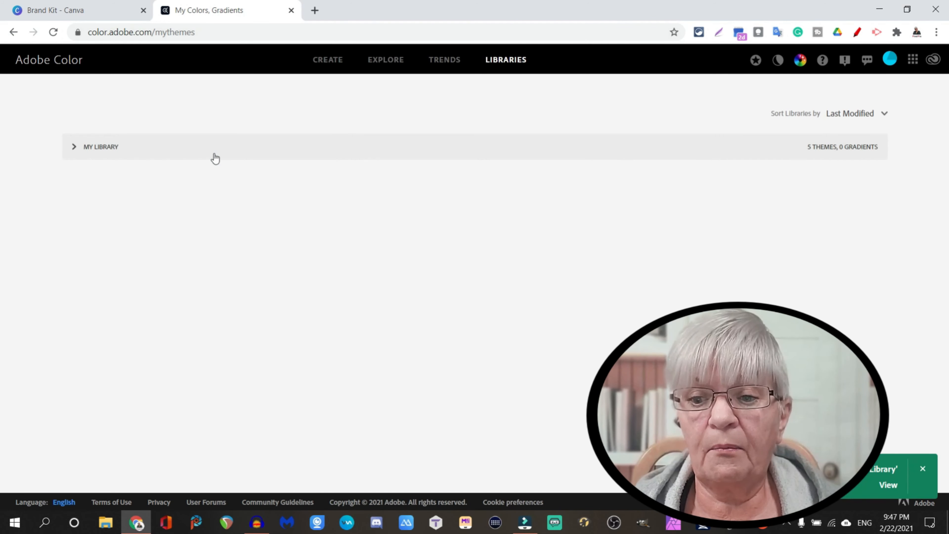
click(74, 147)
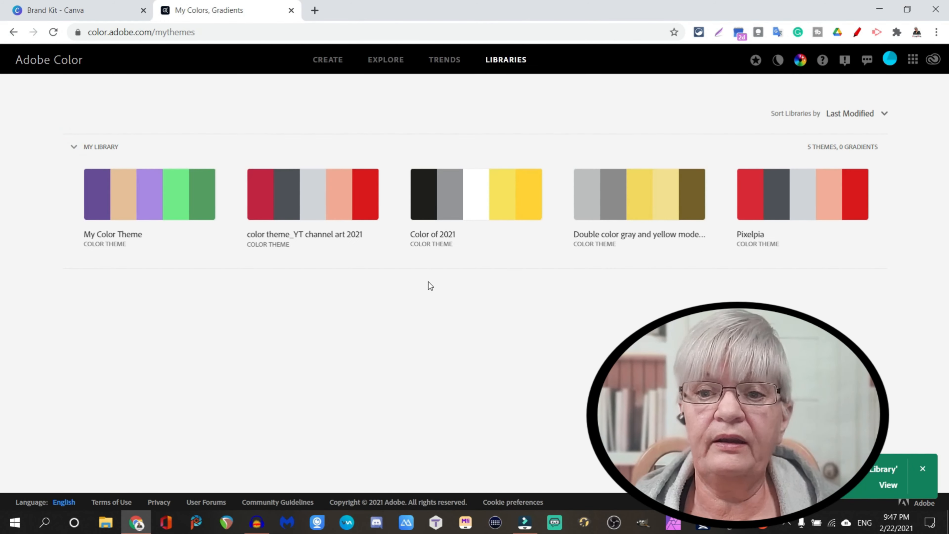
click(149, 192)
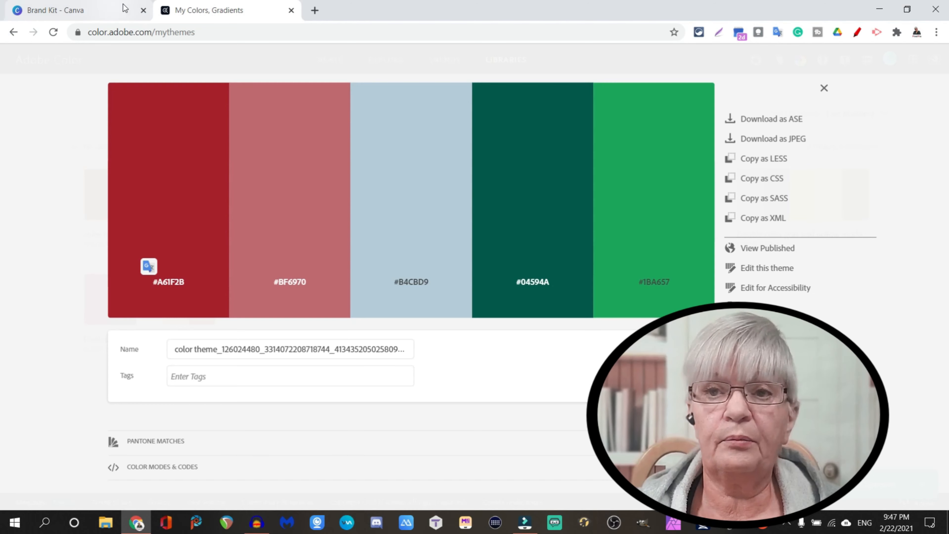
Switch to Canva's Brand Kit, add a custom color palette and name it "Christmas".
click(90, 6)
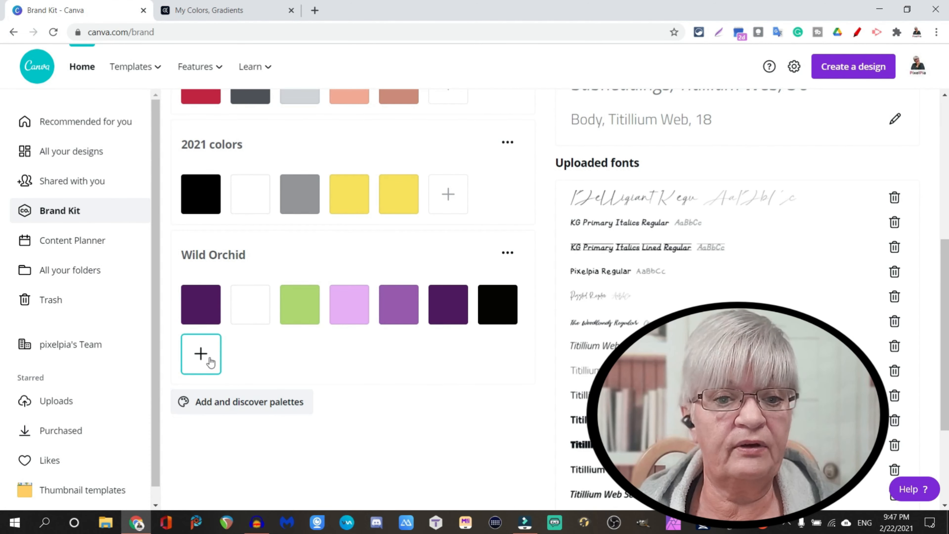
click(232, 408)
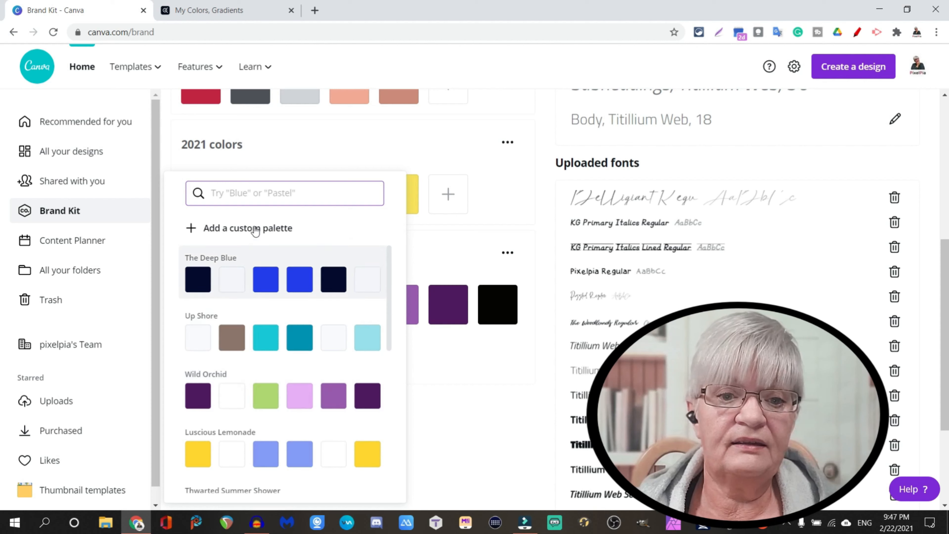
click(274, 229)
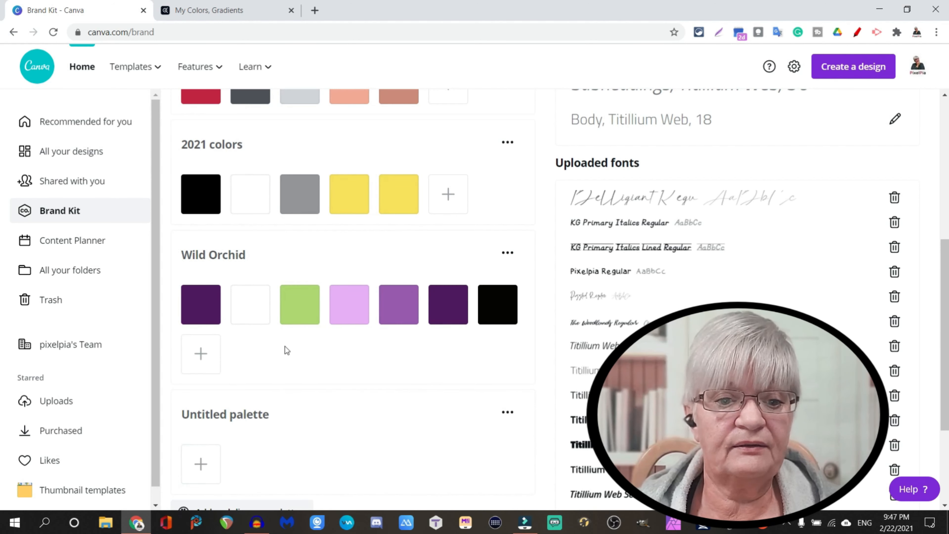
scroll(287, 350, down, 3)
click(231, 288)
text(Christmas)
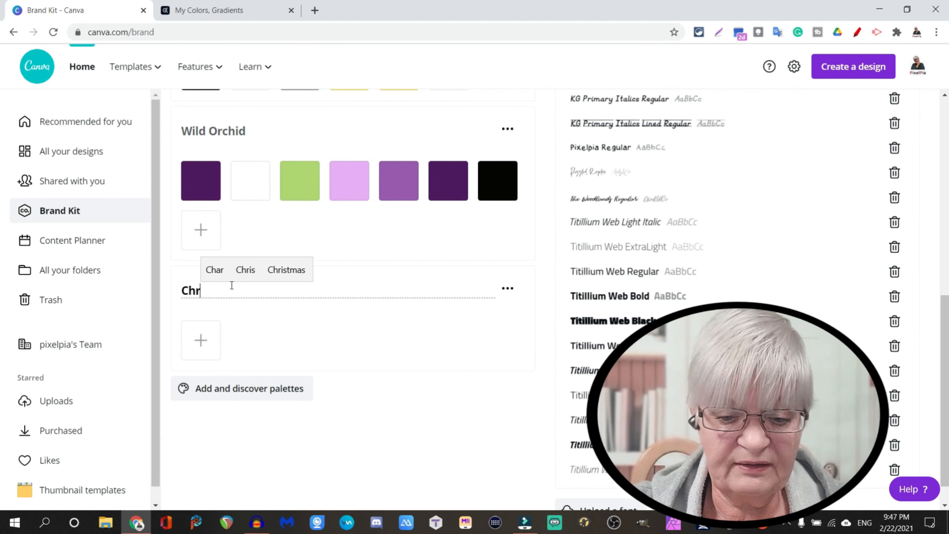
key(Return)
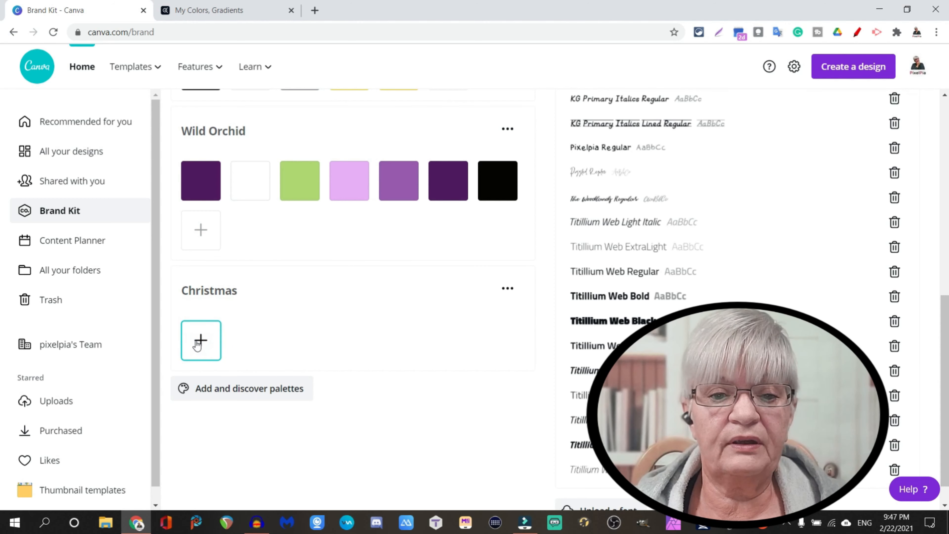
Copy the dark red #A61F2B from the extracted Adobe Color theme and add it as the first color of the Christmas palette in Canva.
click(210, 11)
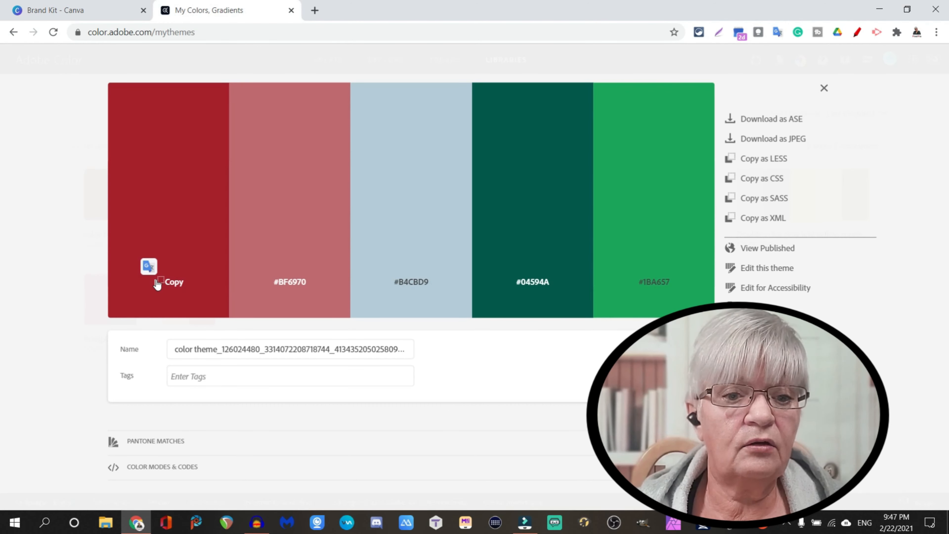
click(178, 285)
click(123, 10)
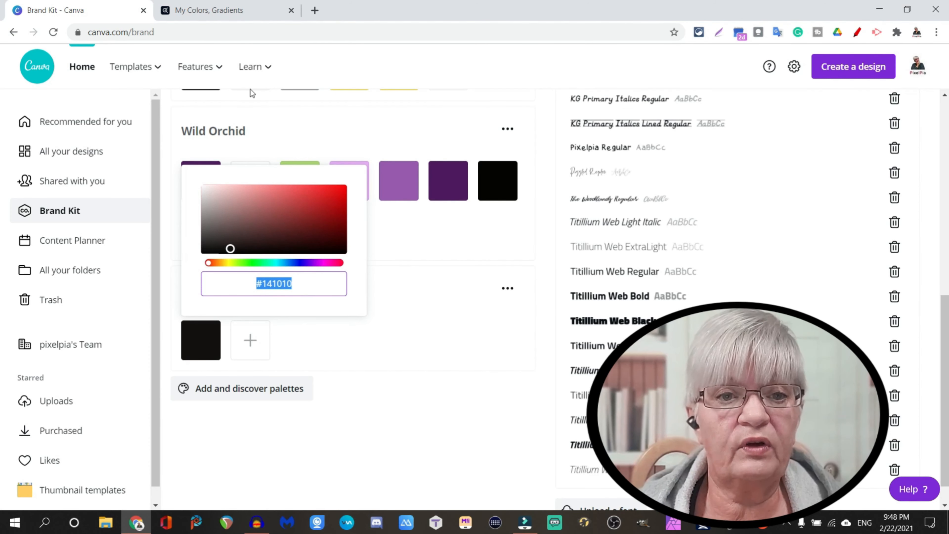
click(231, 9)
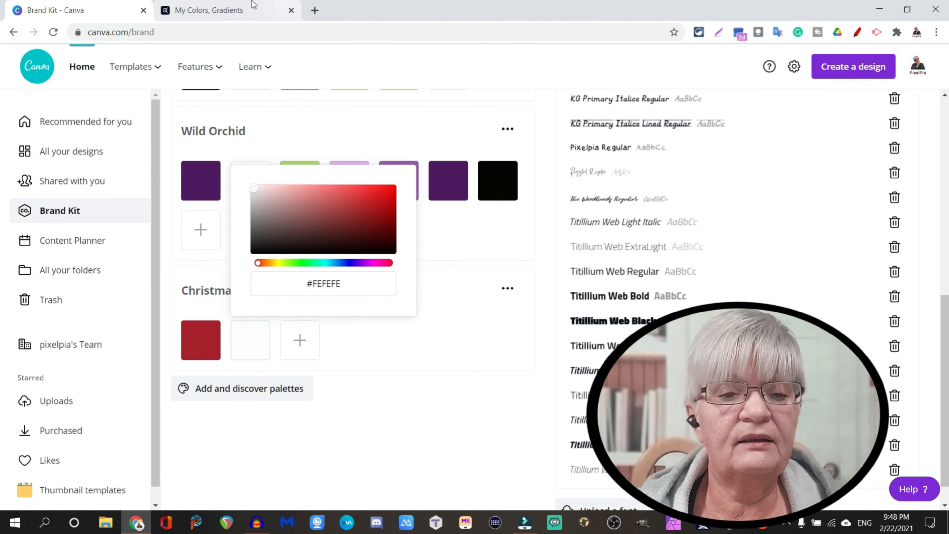
Add the remaining Adobe Color theme colors #BF6970, #B4CBD9, #04594A and #1BA657 to the Christmas palette in Canva by copying their hex codes.
click(310, 284)
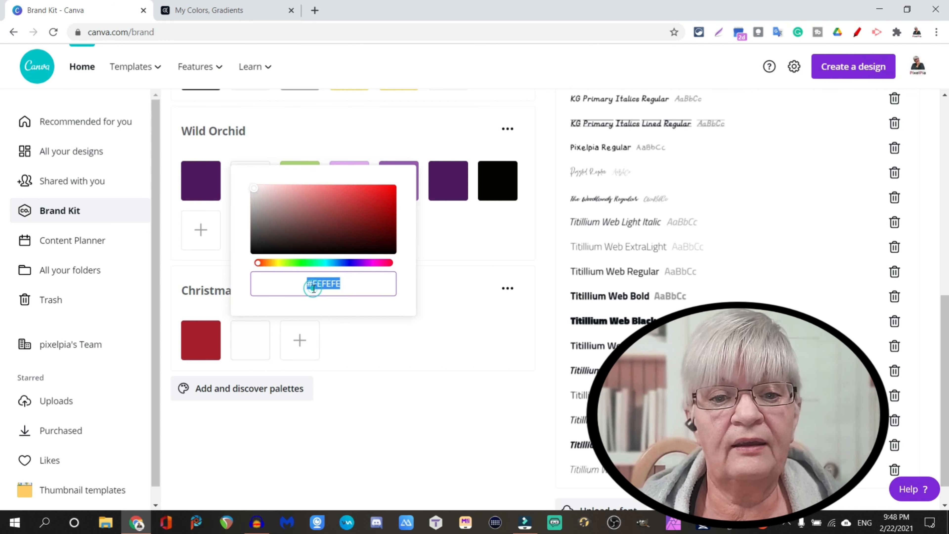
click(221, 10)
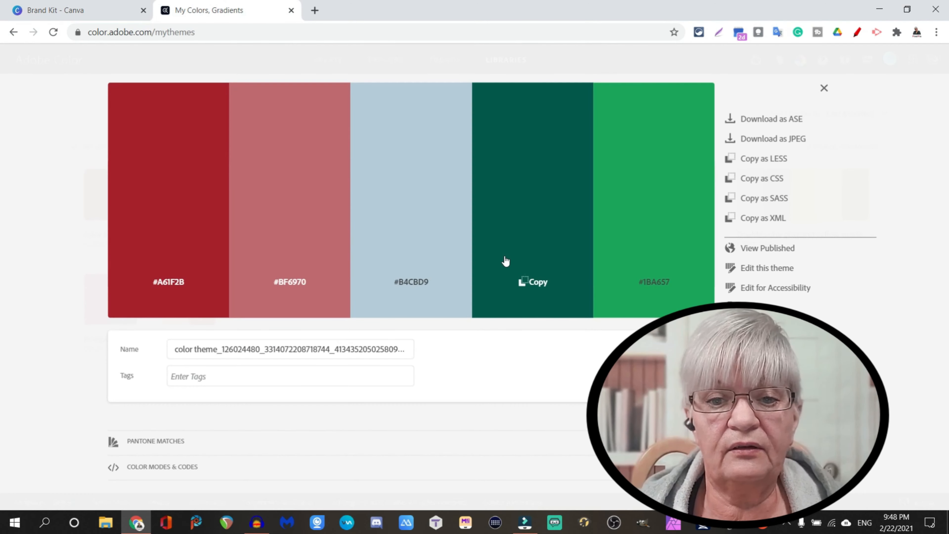
click(535, 278)
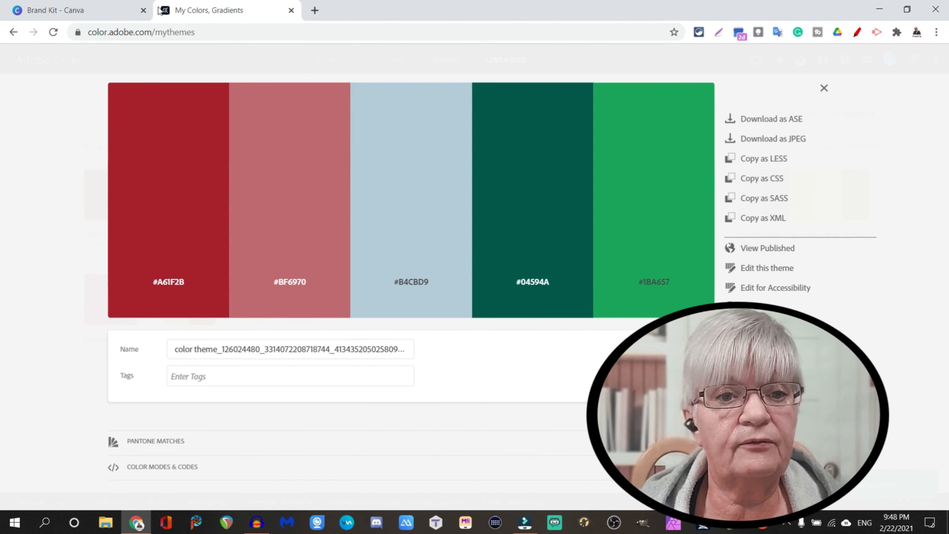
click(113, 10)
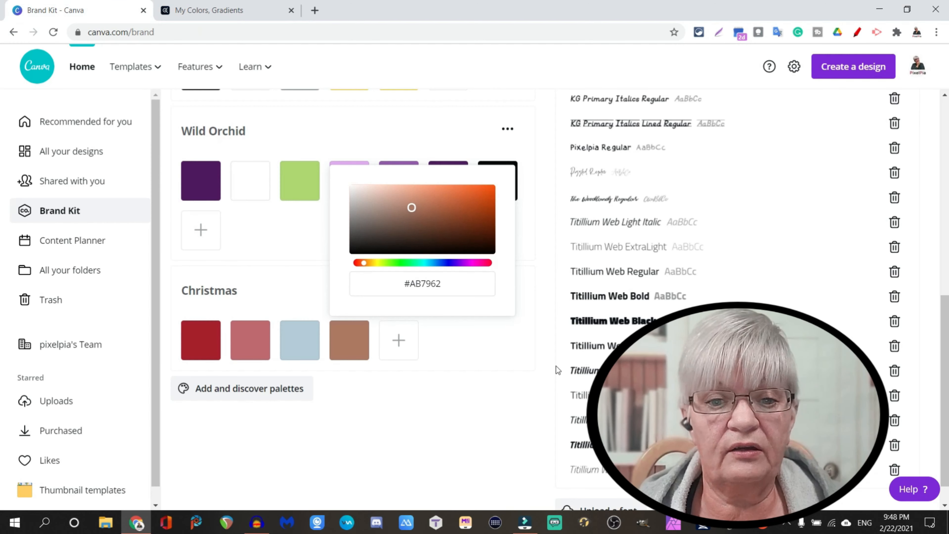
triple_click(424, 283)
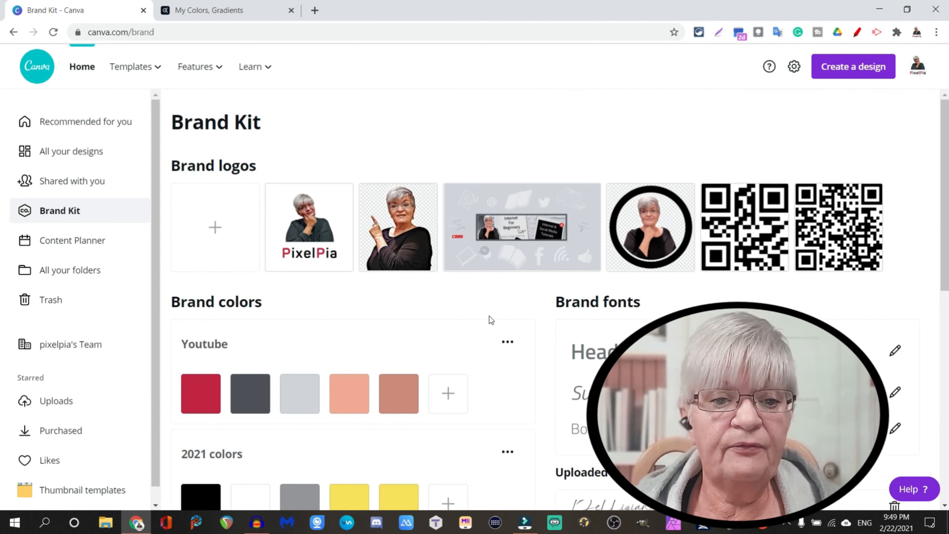
Turn on palette reordering from the Christmas palette and try to move that palette one place up.
scroll(486, 311, down, 10)
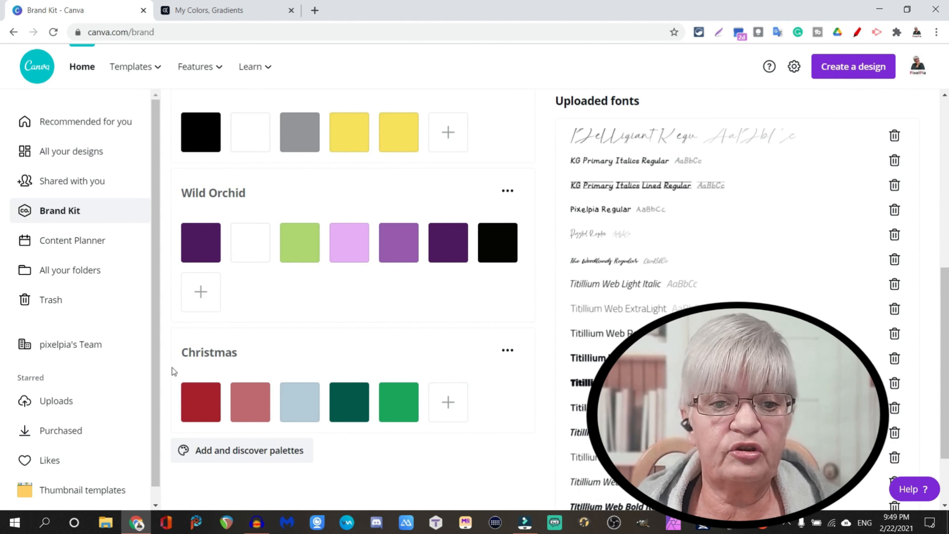
click(507, 352)
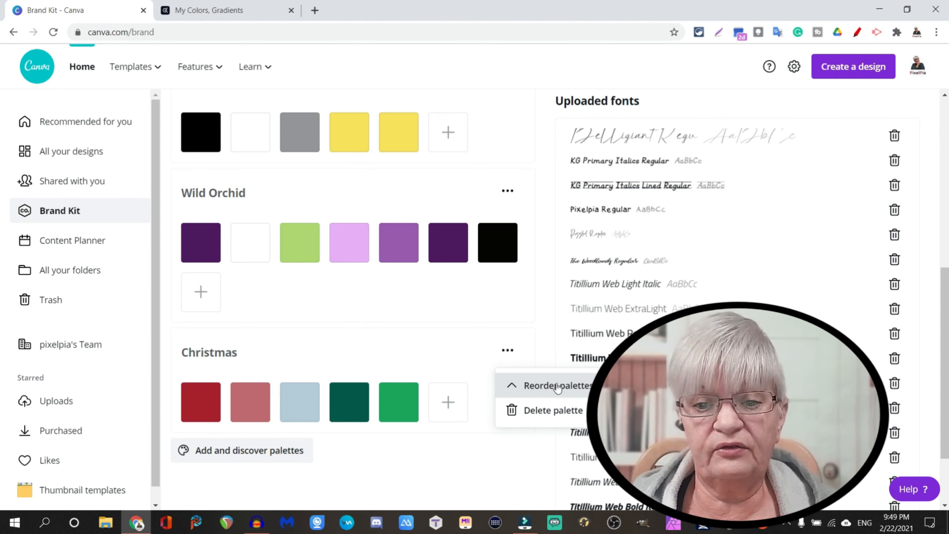
click(549, 387)
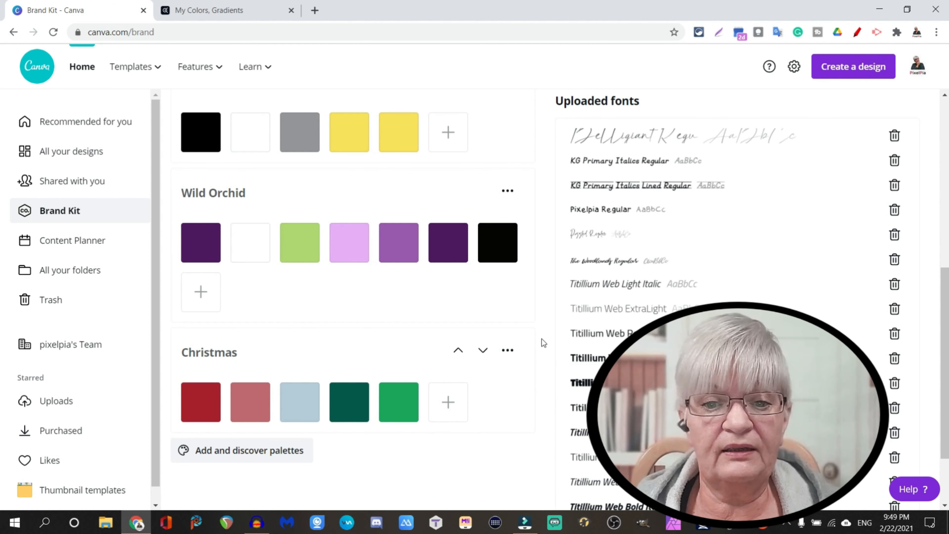
click(459, 350)
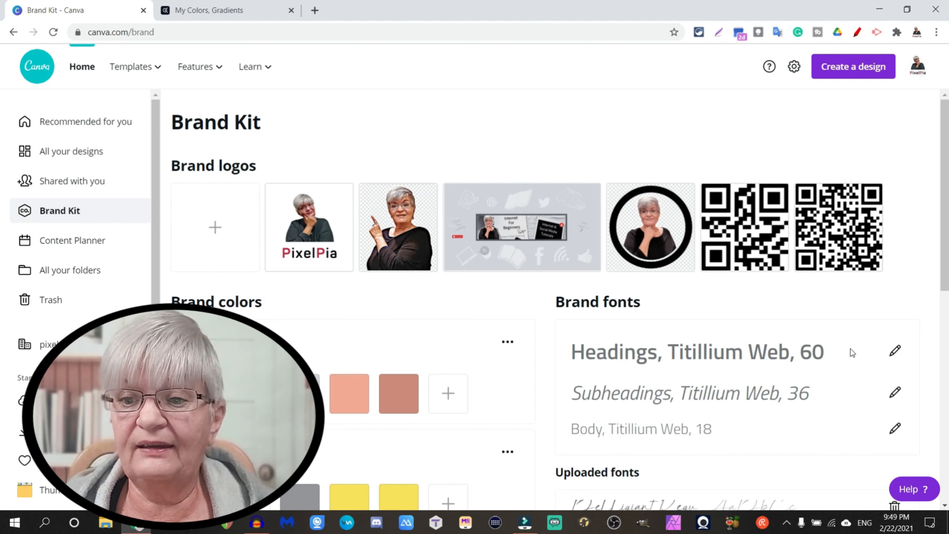
Look at the font choices for the brand's heading style and review the brand and uploaded fonts.
click(894, 353)
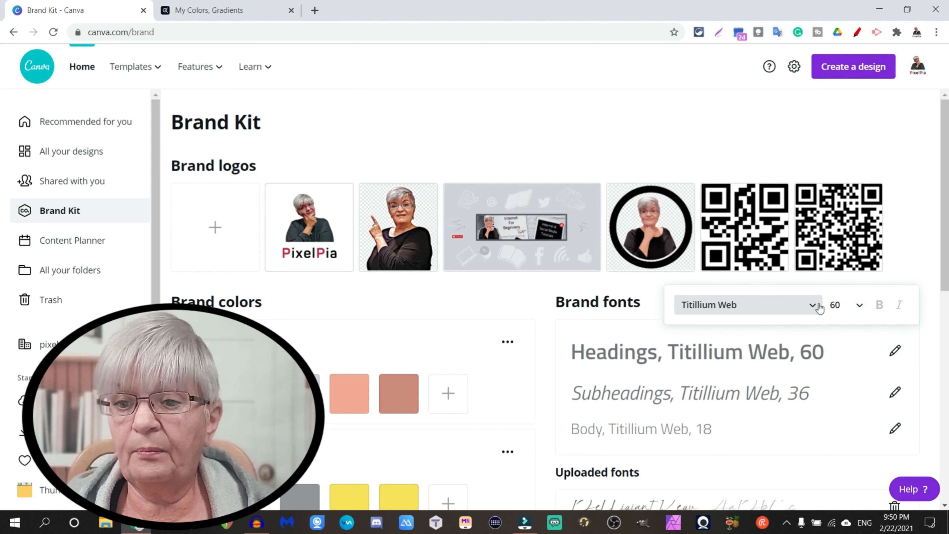
click(800, 305)
scroll(740, 437, down, 15)
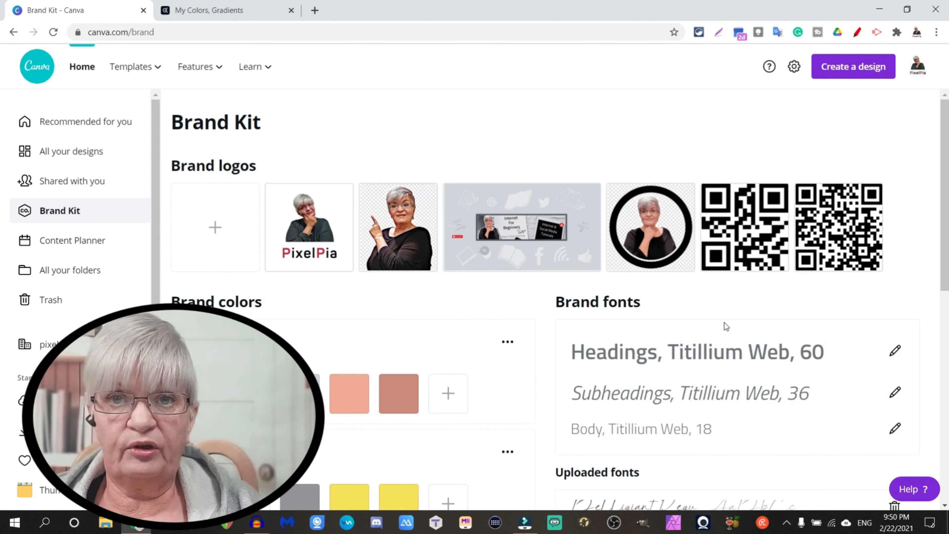
scroll(567, 238, down, 5)
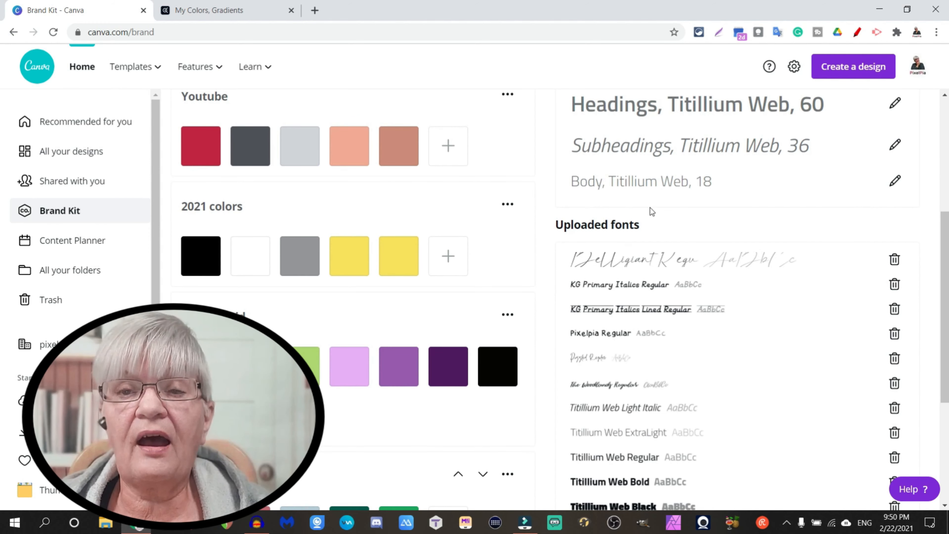
scroll(703, 271, down, 5)
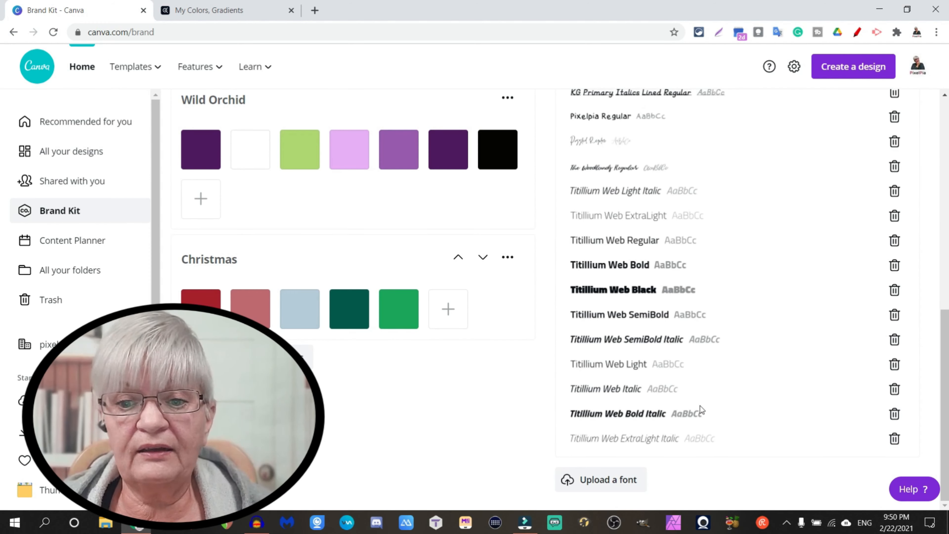
click(606, 481)
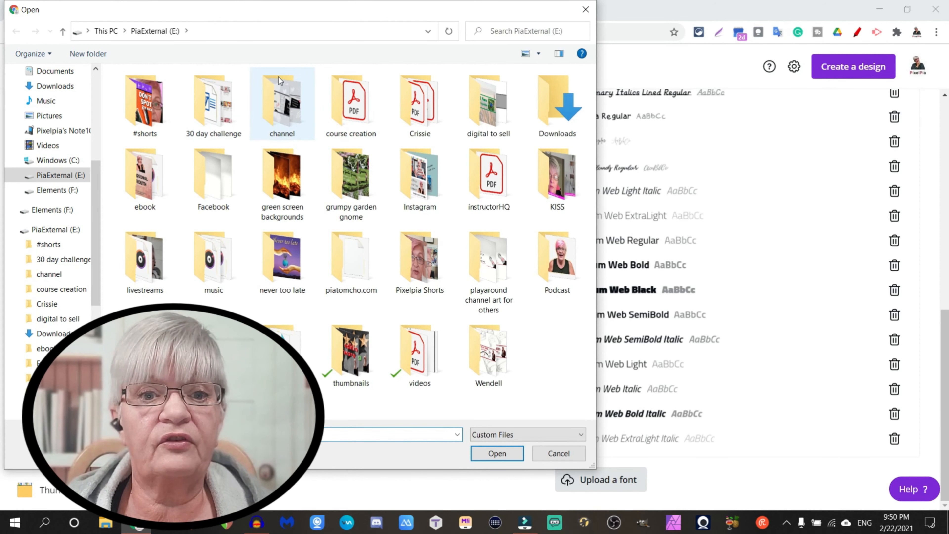
double_click(282, 103)
double_click(391, 108)
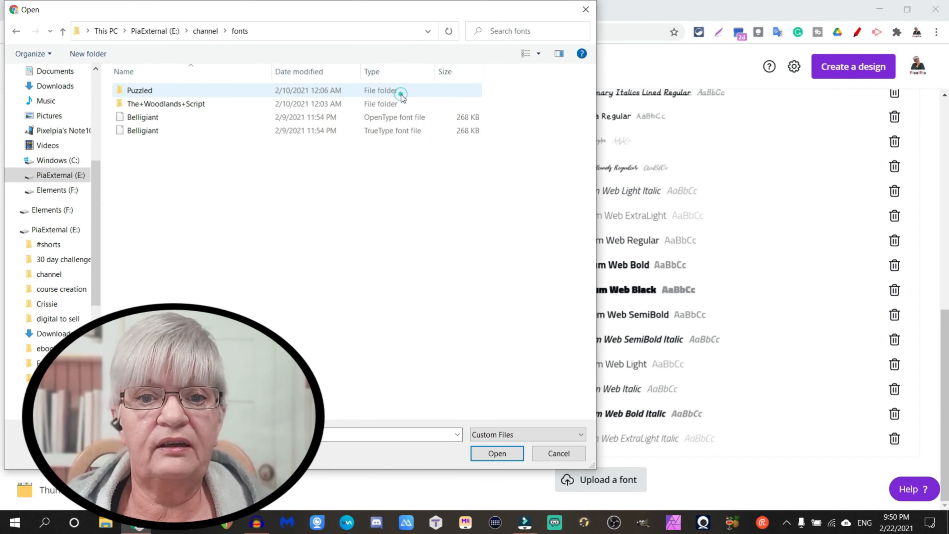
double_click(197, 105)
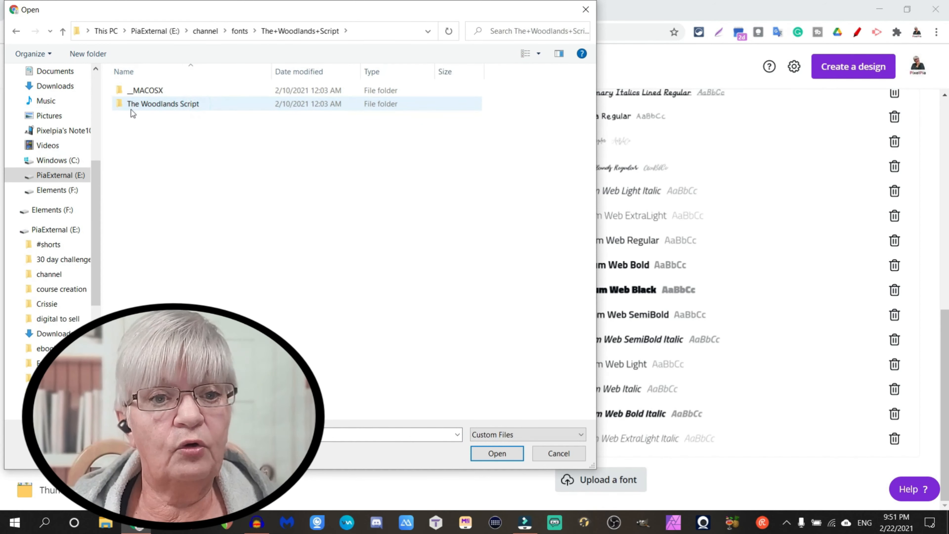
click(131, 109)
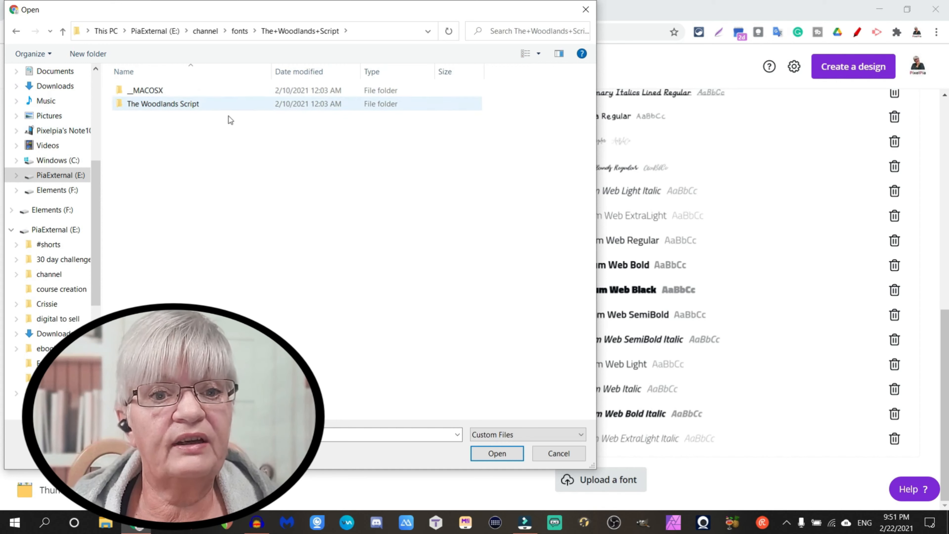
double_click(189, 107)
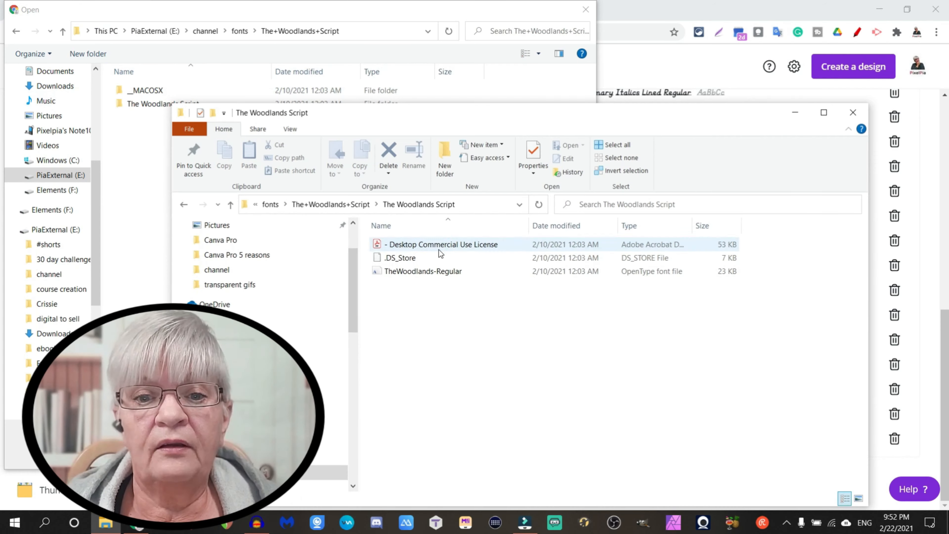
Open the Desktop Commercial Use License PDF from The Woodlands Script folder, read its usage terms and close it.
click(439, 249)
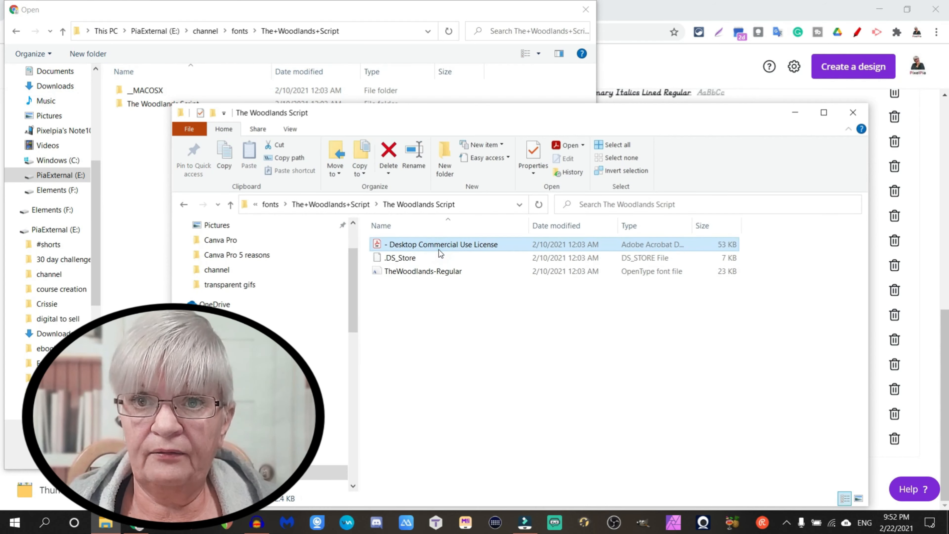
double_click(439, 249)
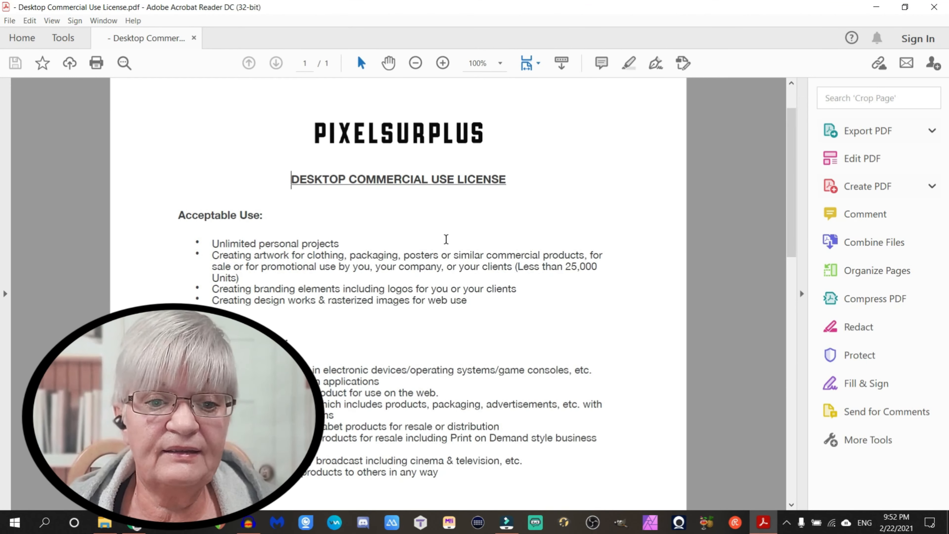
scroll(446, 240, down, 1)
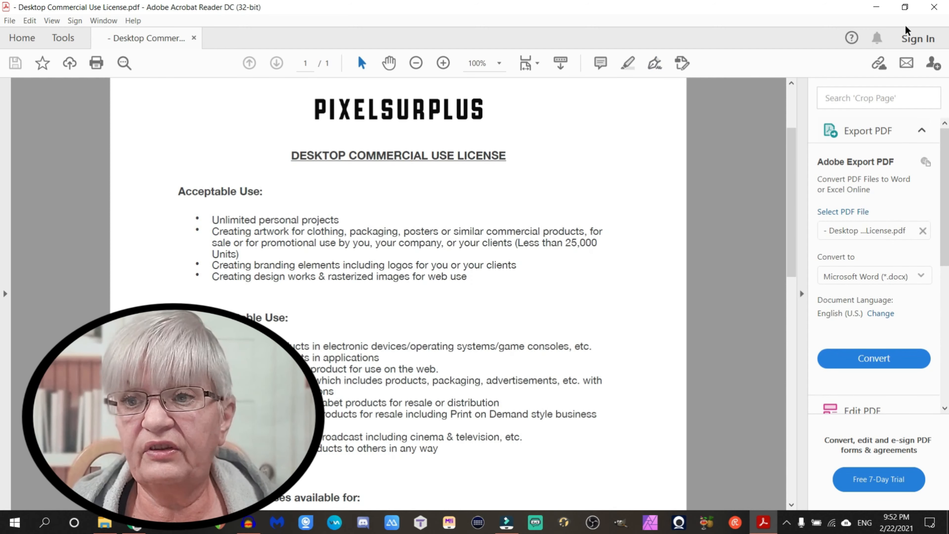
click(934, 7)
click(853, 112)
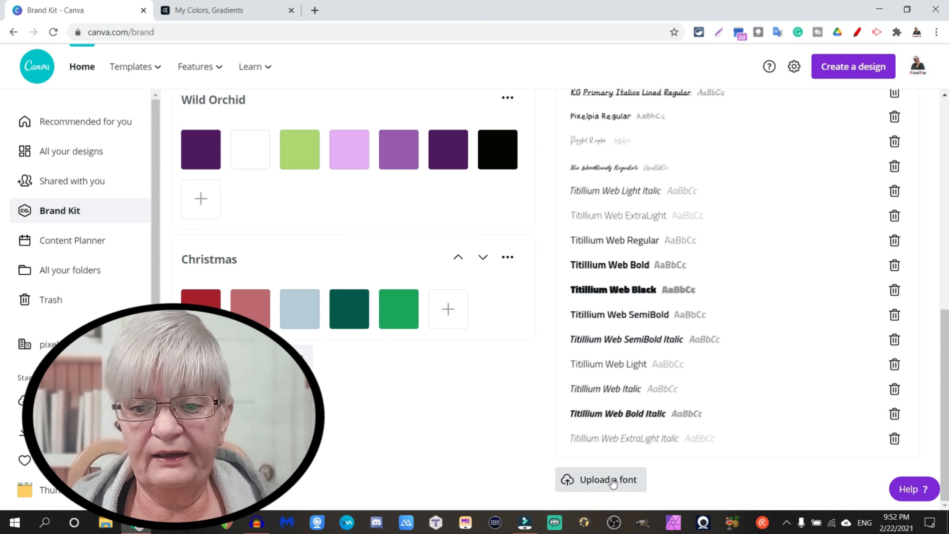
Upload the TheWoodlands-Regular font from the channel/fonts/The+Woodlands+Script/The Woodlands Script folder on PiaExternal (E:), confirming the right to use it.
click(614, 482)
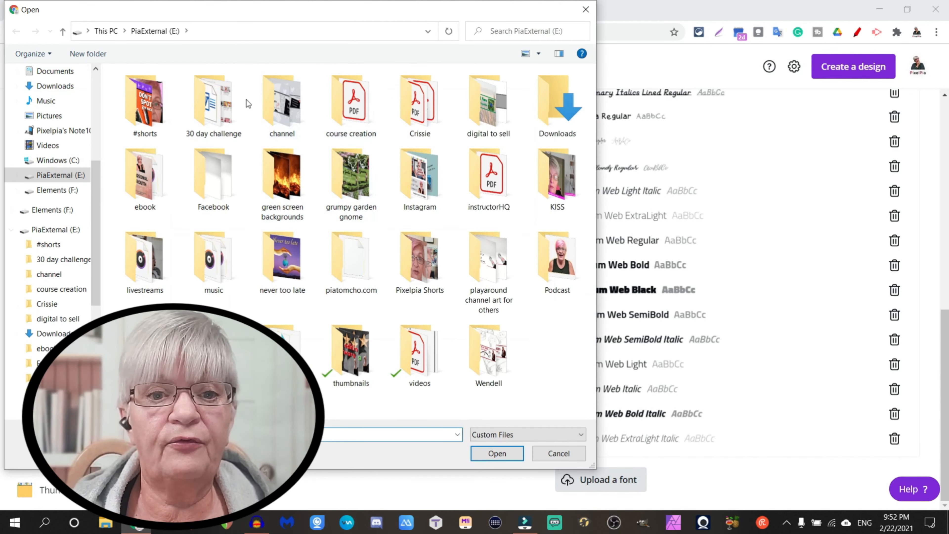
double_click(287, 109)
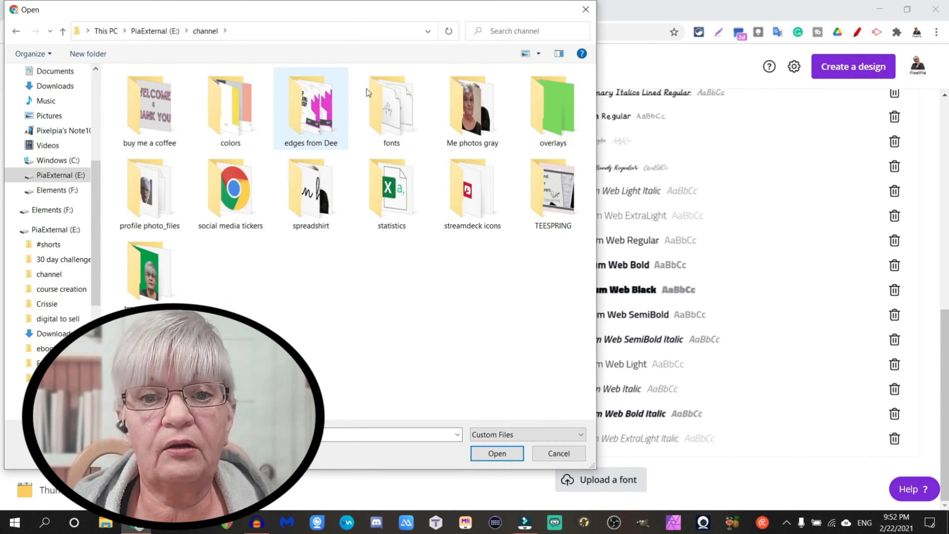
double_click(379, 88)
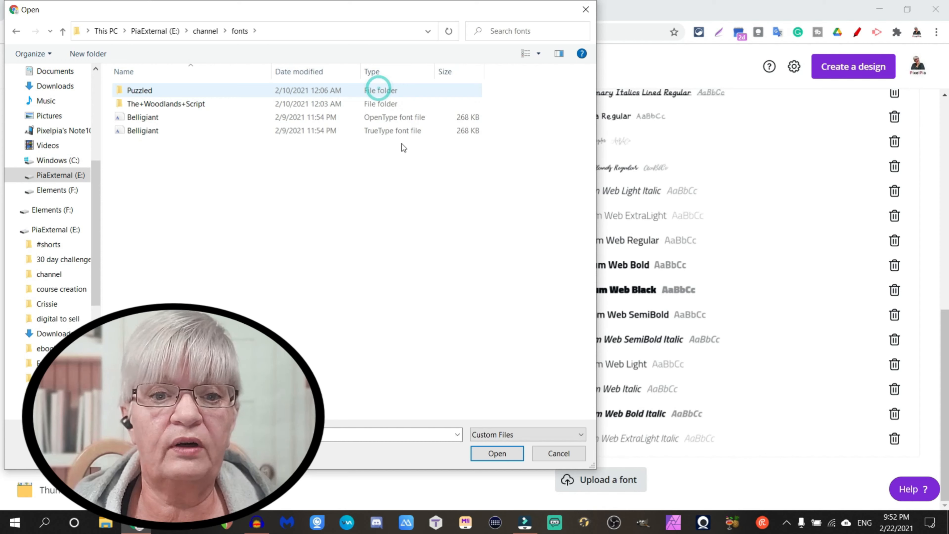
double_click(177, 104)
double_click(167, 104)
click(186, 95)
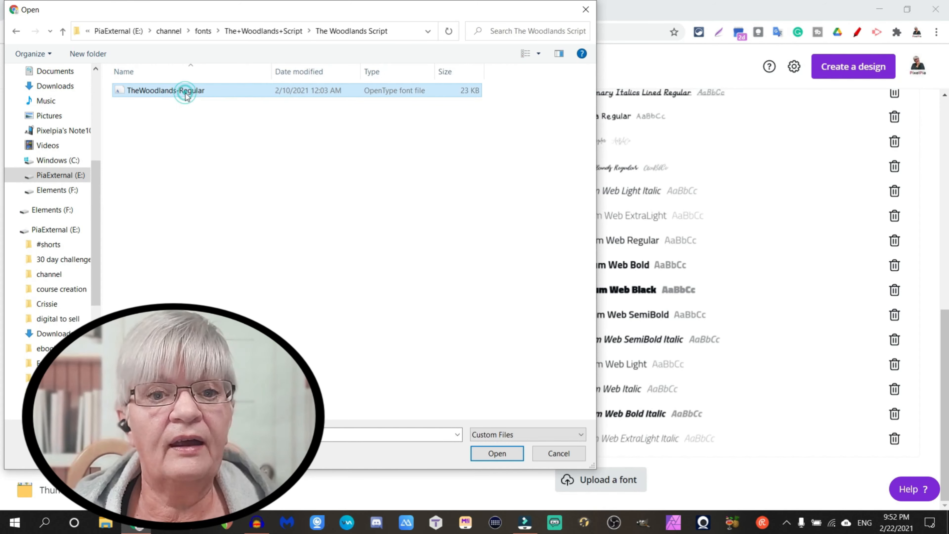
click(498, 451)
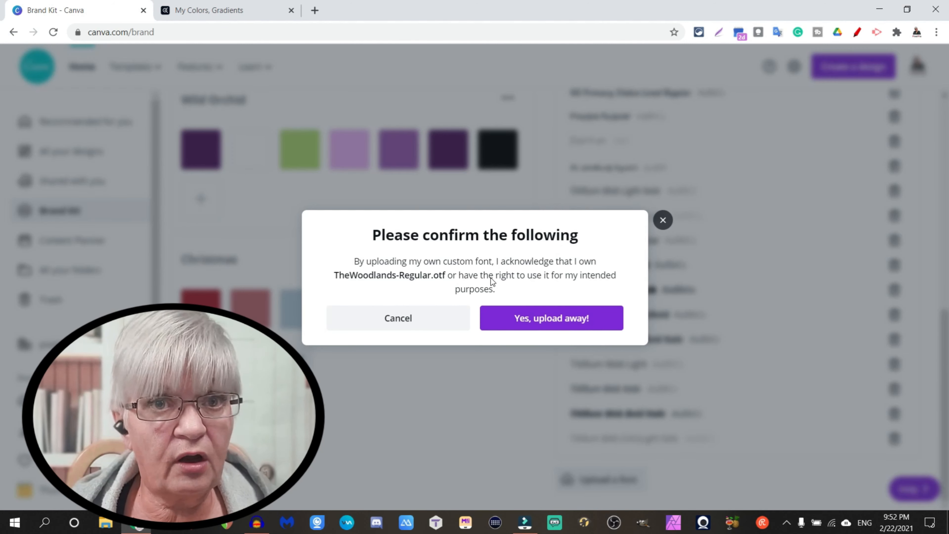
click(538, 320)
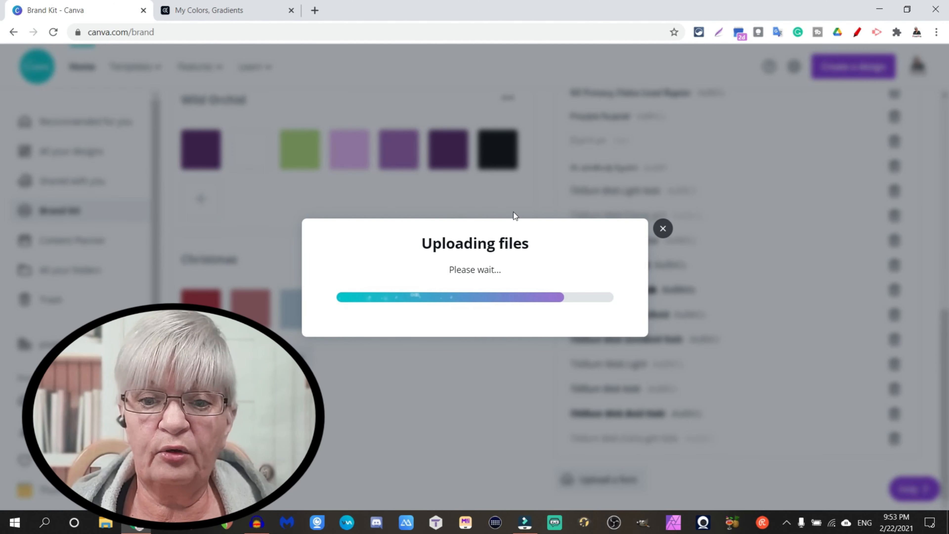
Find the duplicate The Woodlands Regular entry among the uploaded fonts and remove it.
scroll(739, 279, up, 6)
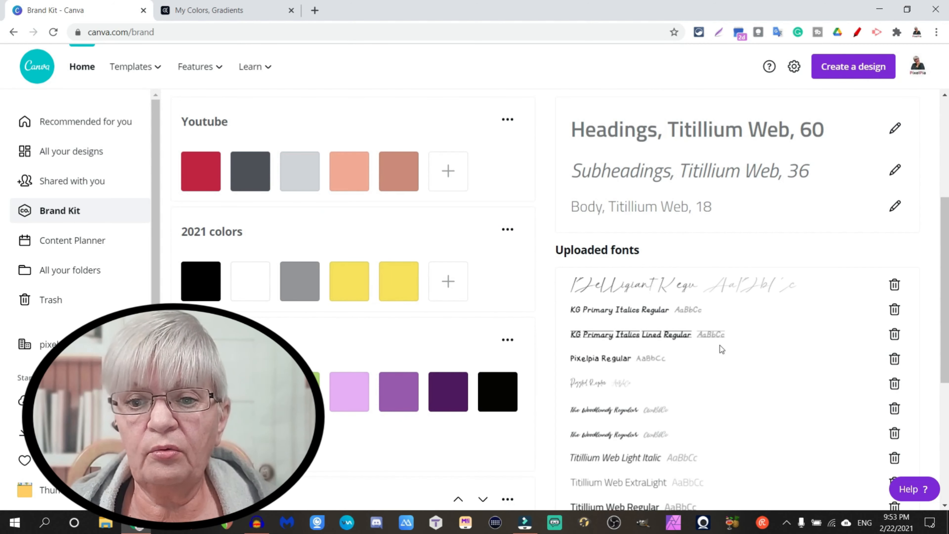
scroll(751, 318, up, 5)
scroll(673, 324, down, 7)
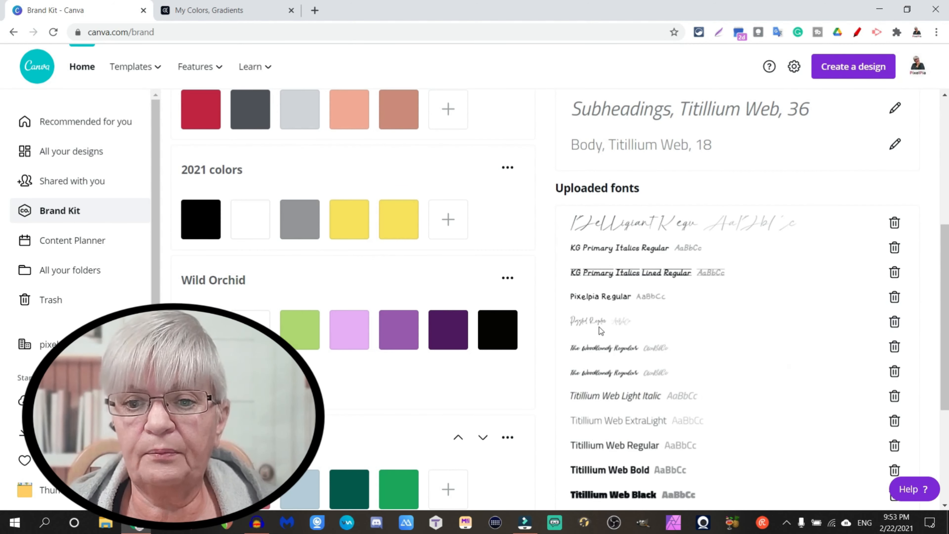
click(633, 346)
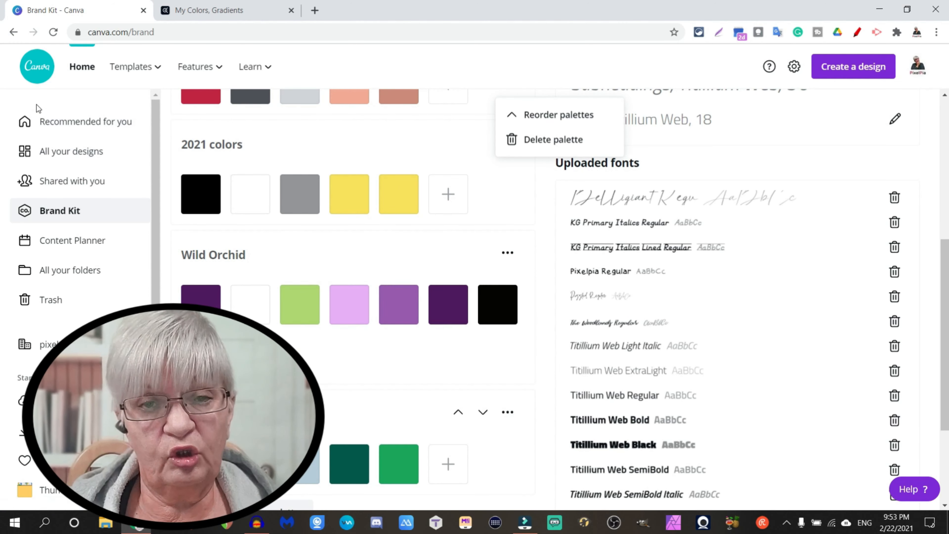
Open the green untitled 1080 × 1080 px design and add a heading, a subheading and body text in the brand fonts.
click(62, 151)
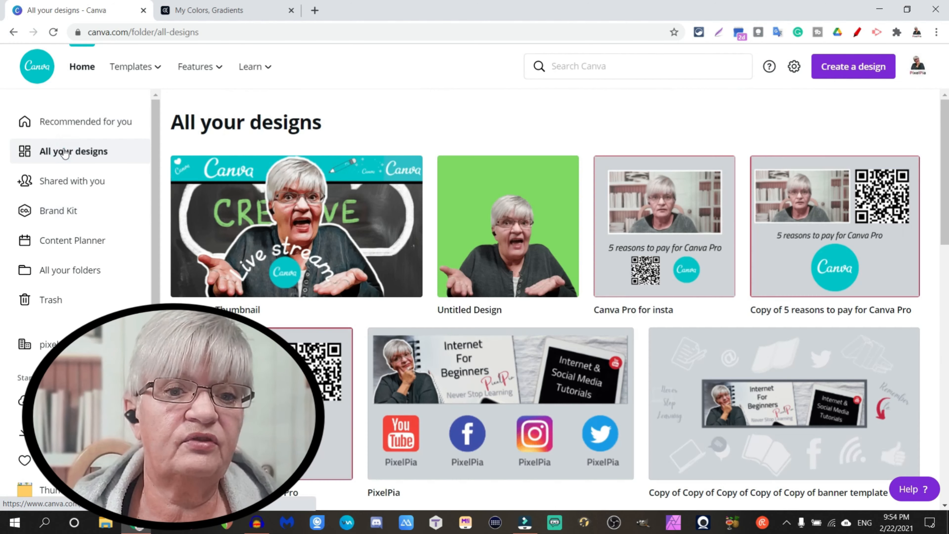
click(541, 232)
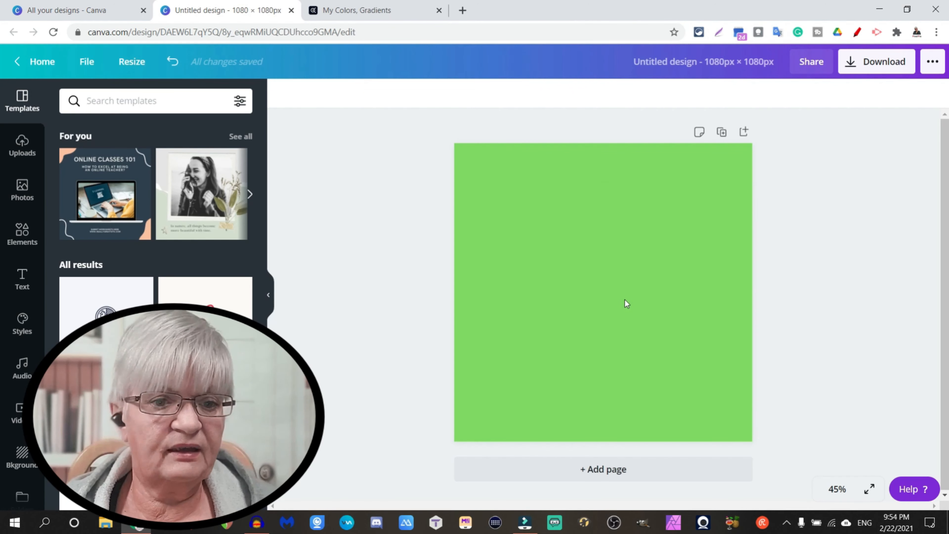
click(24, 277)
click(170, 160)
click(175, 198)
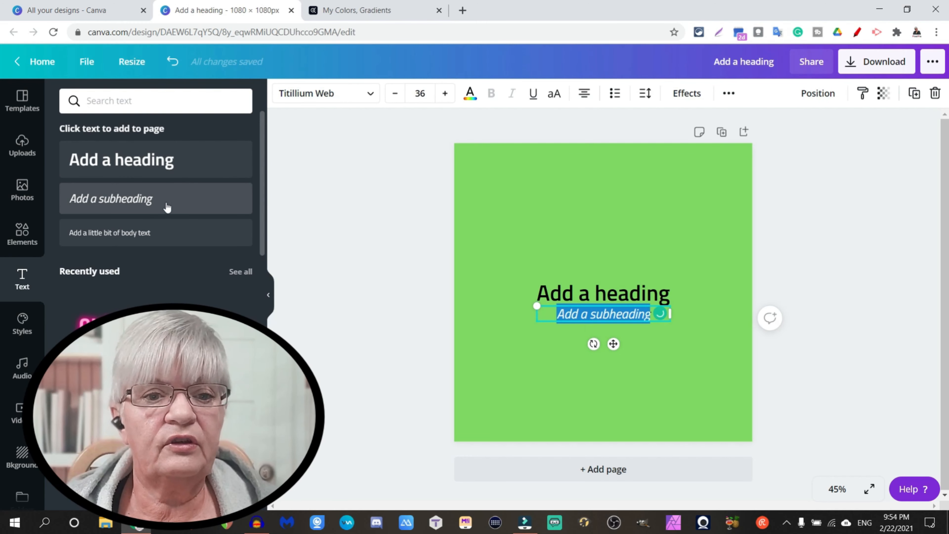
click(168, 234)
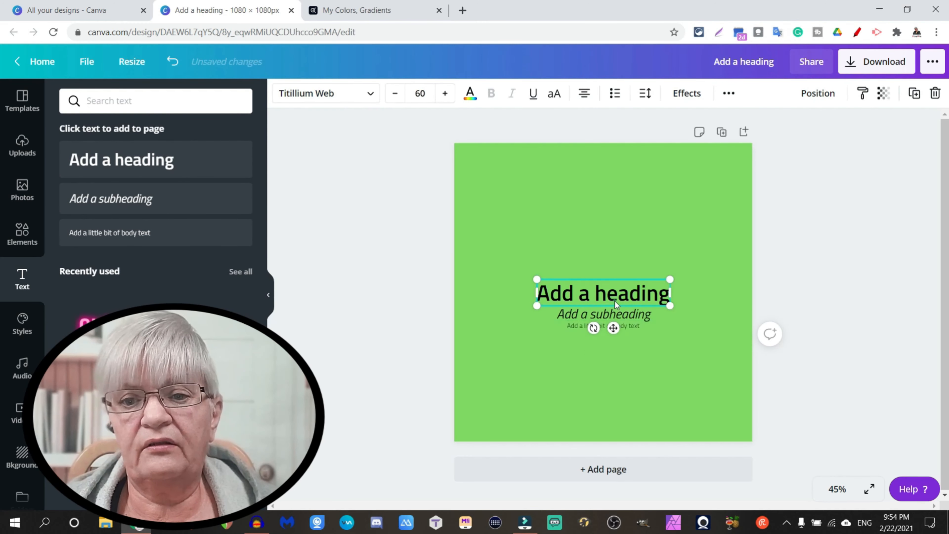
Move the heading, subheading and body text into a spaced-out stack in the upper half of the green page.
drag(615, 300, 606, 200)
drag(631, 319, 613, 256)
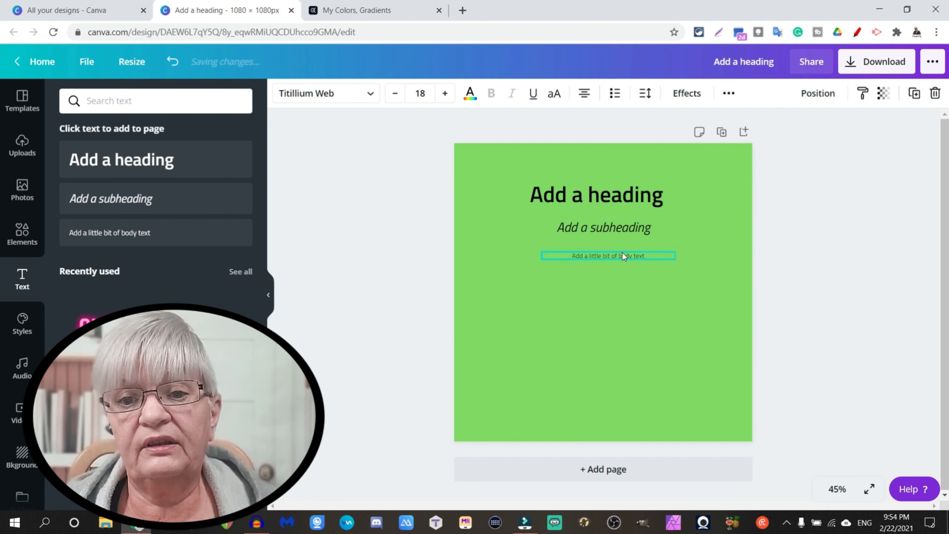
click(620, 400)
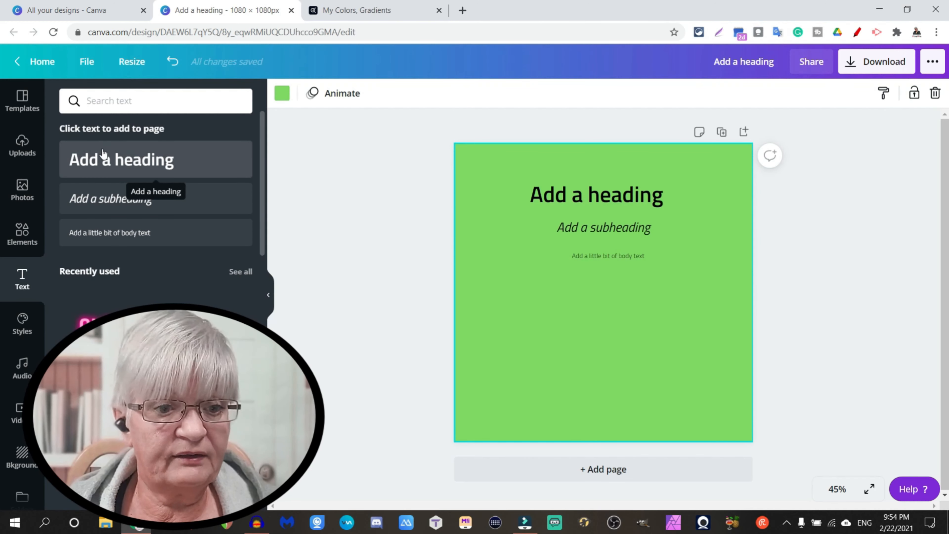
Add a circle below the body text and try the Youtube palette's light grey and dark grey on it, ending with the palette's red.
click(19, 233)
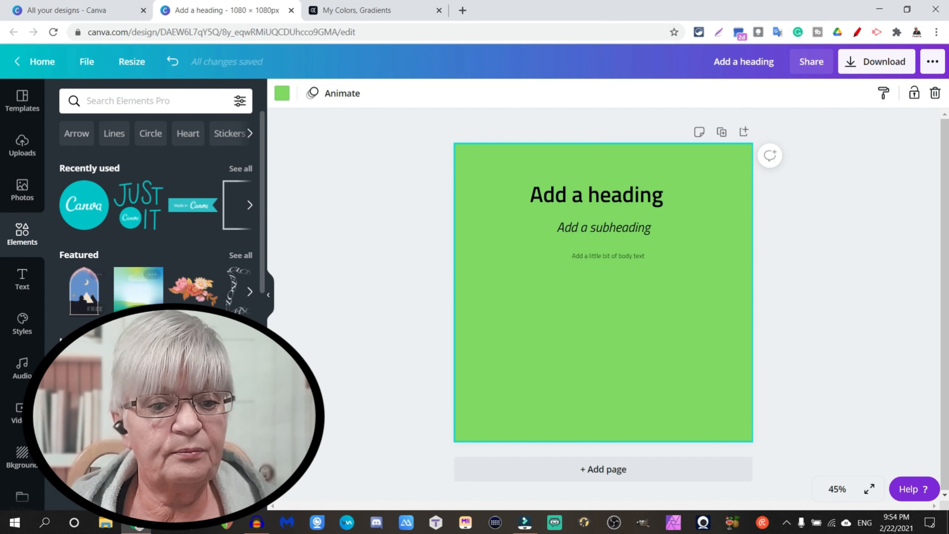
key(c)
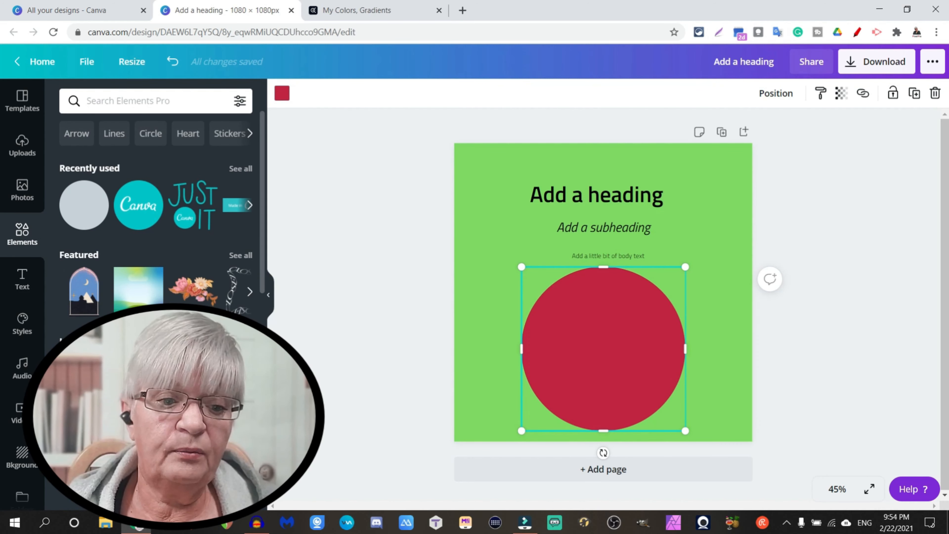
click(285, 96)
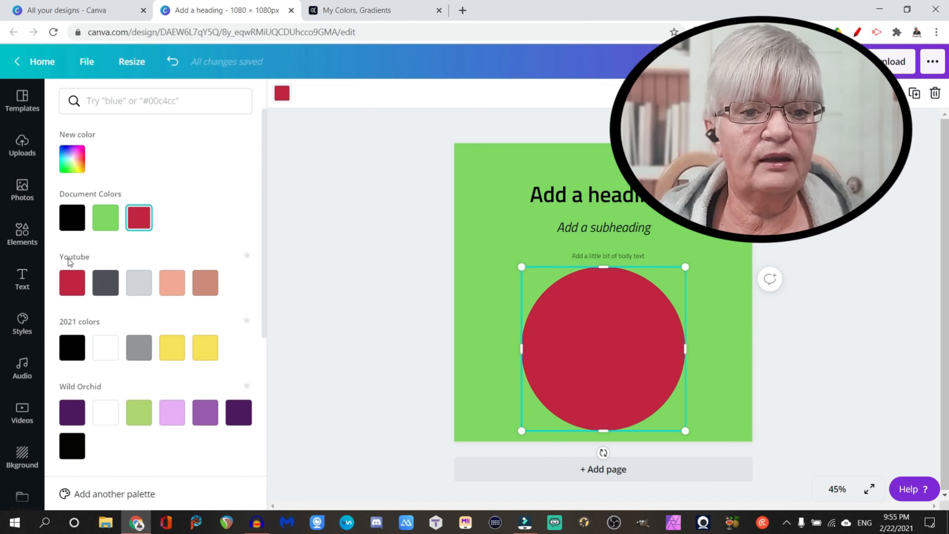
click(164, 286)
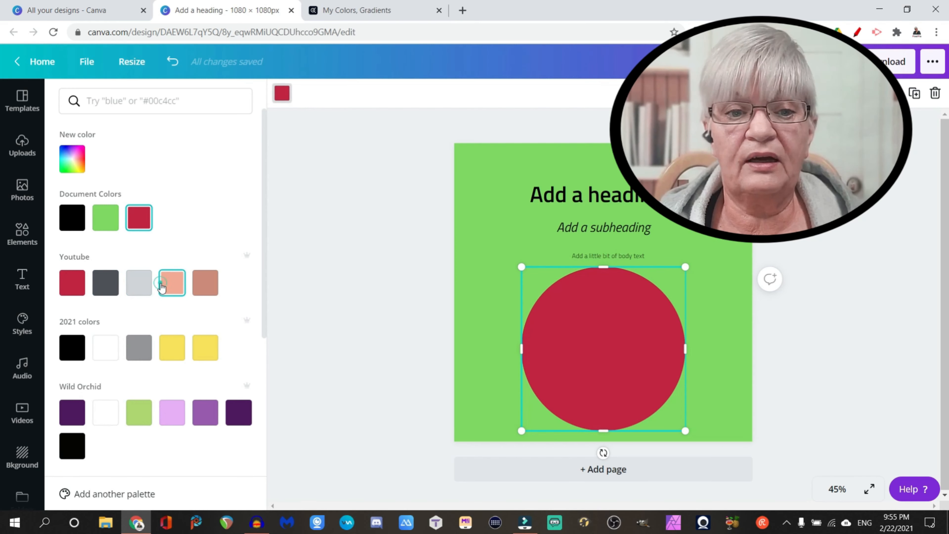
click(138, 284)
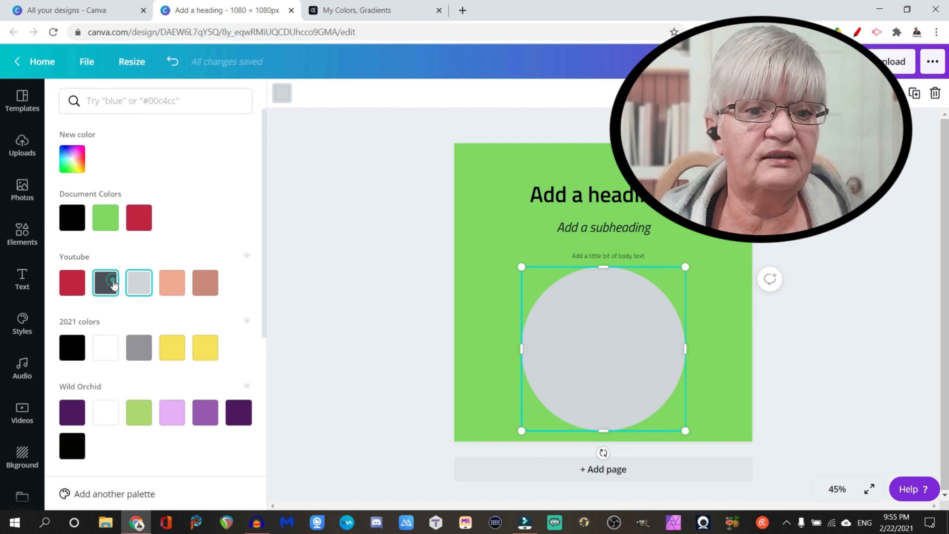
click(106, 284)
click(84, 287)
Look through the other brand palettes down to Christmas and the default colors, and check the new color picker for the circle.
scroll(84, 287, down, 2)
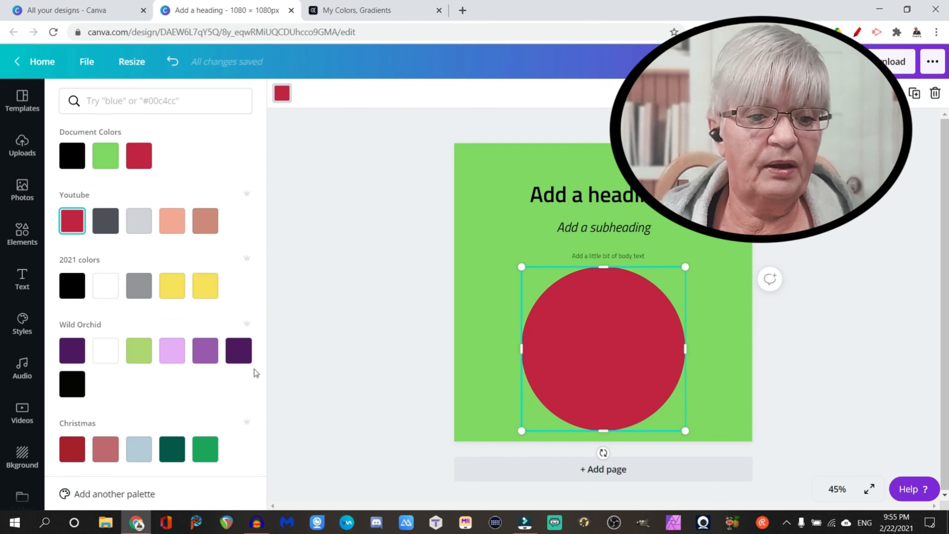
scroll(233, 387, down, 3)
scroll(196, 270, down, 1)
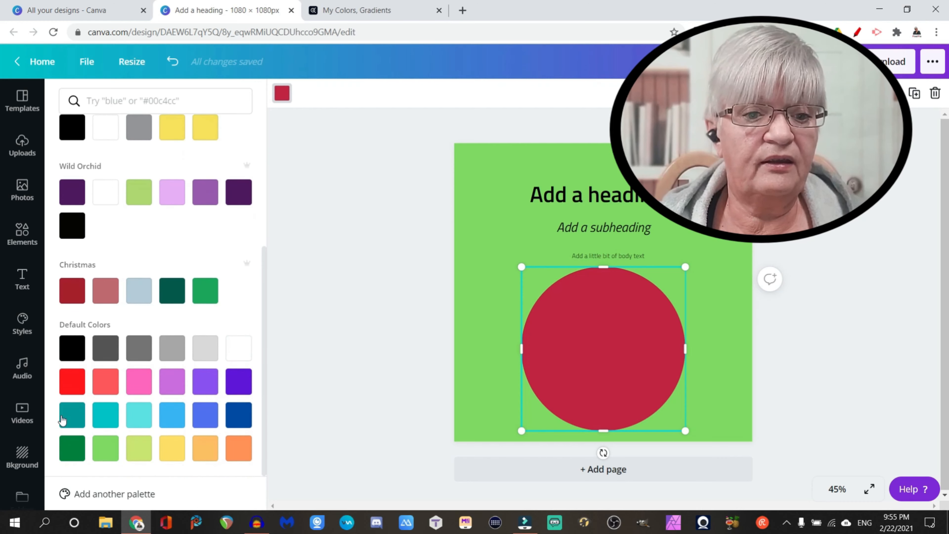
scroll(116, 315, up, 5)
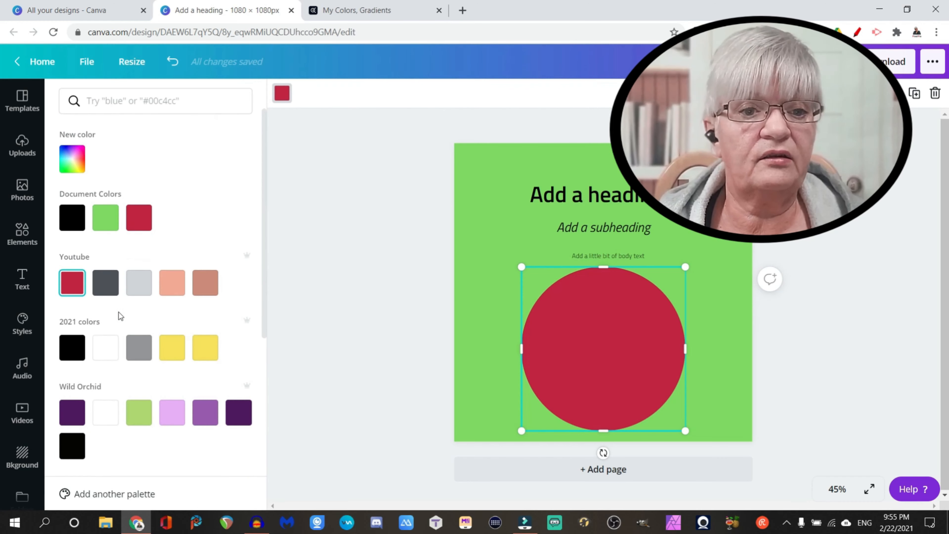
click(71, 161)
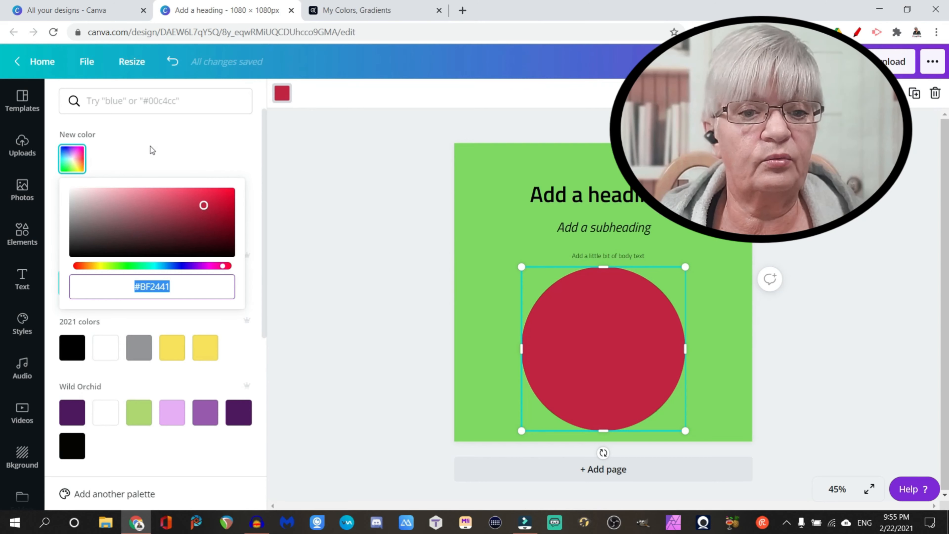
click(200, 151)
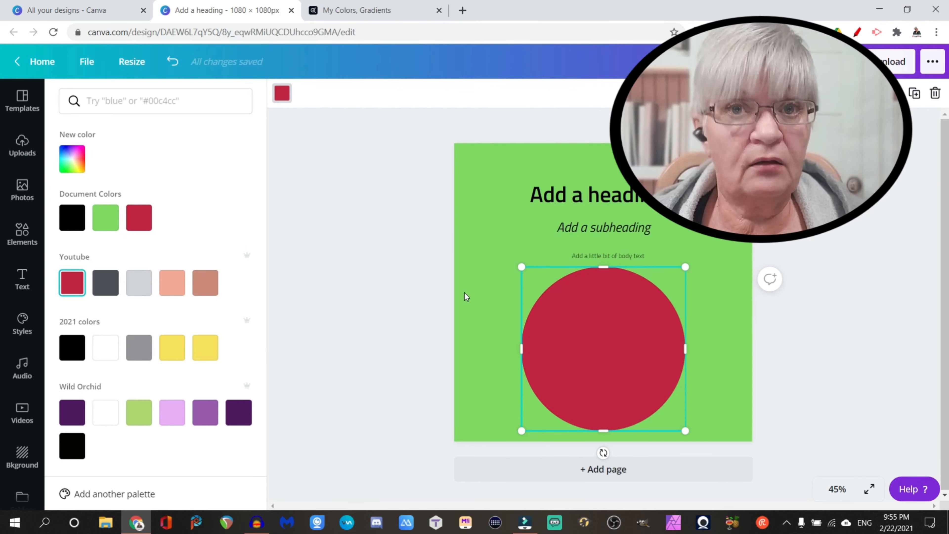
Place the PixelPia logo from the Logos folder over the circle in the lower half of the page.
scroll(21, 439, down, 2)
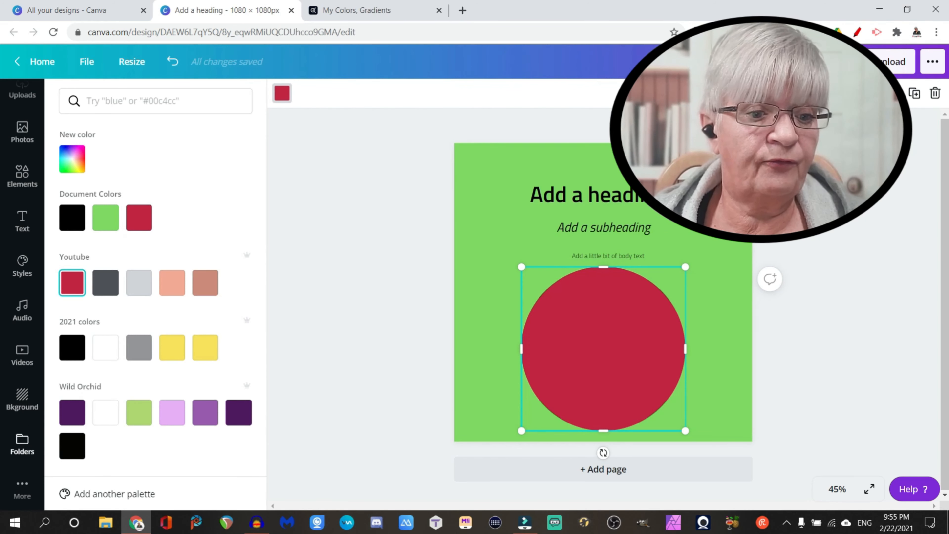
click(23, 450)
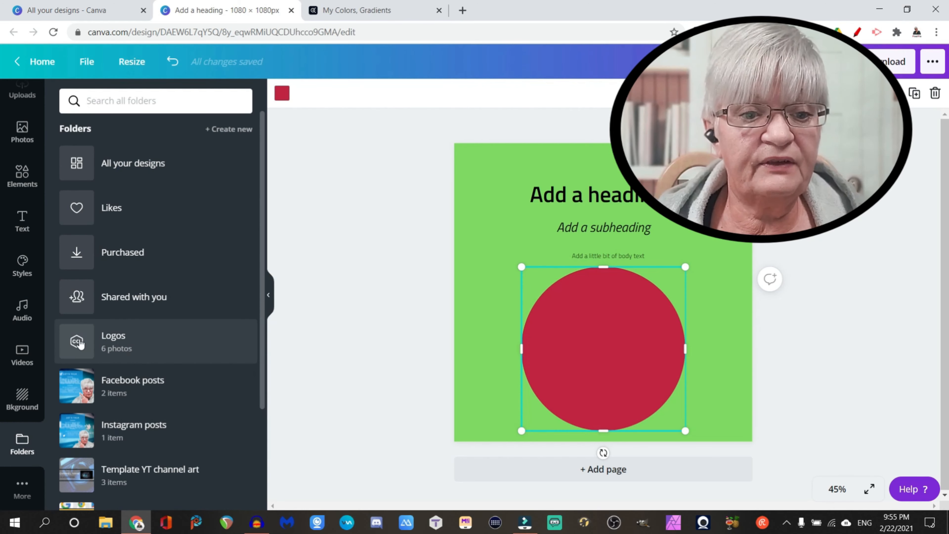
click(113, 342)
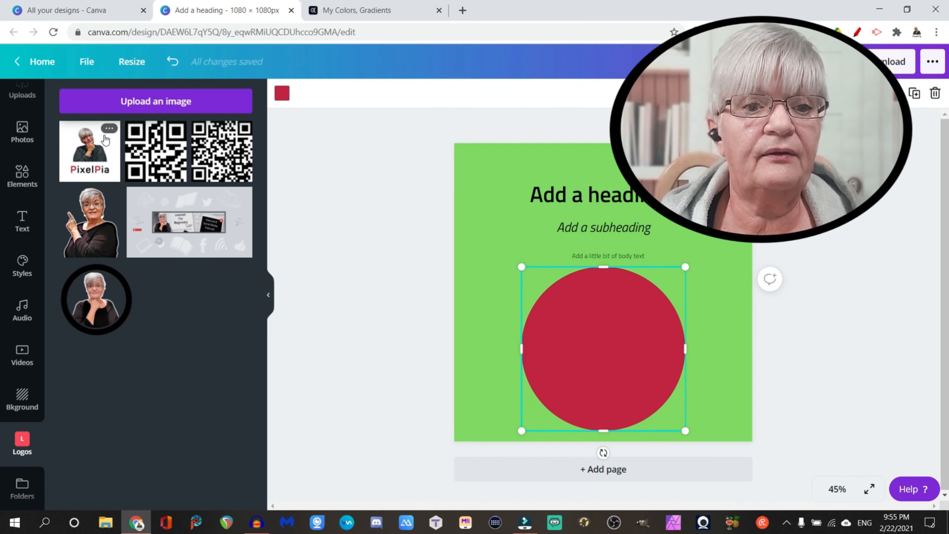
drag(90, 149, 597, 421)
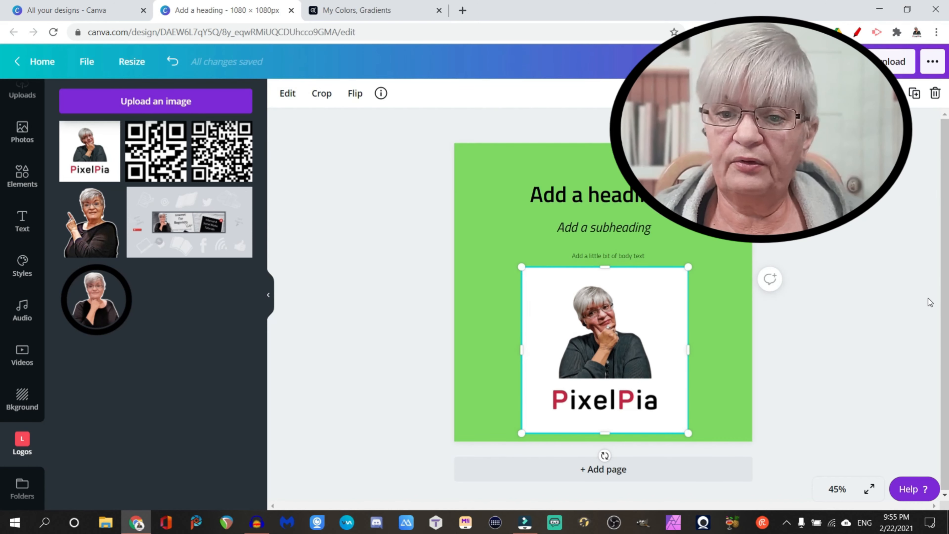